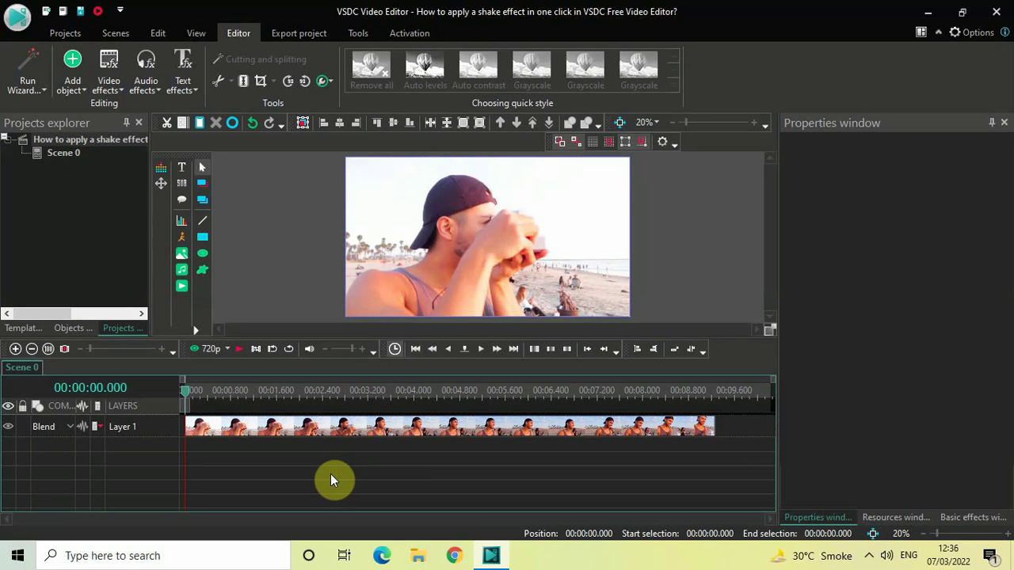
- Add a Shift transform effect inside the beach video clip, on a new layer spanning the whole parent duration
double_click(318, 432)
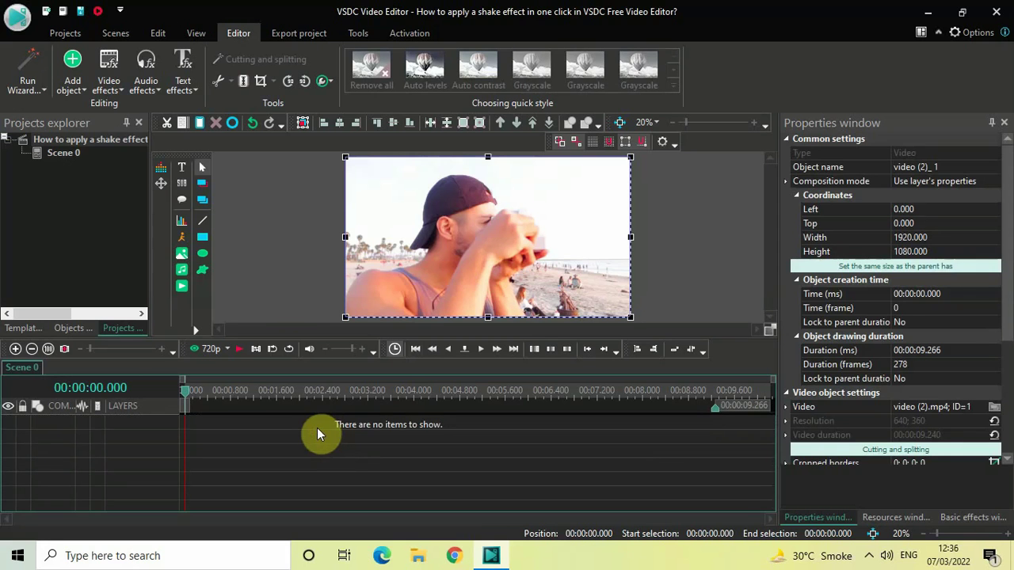
click(114, 79)
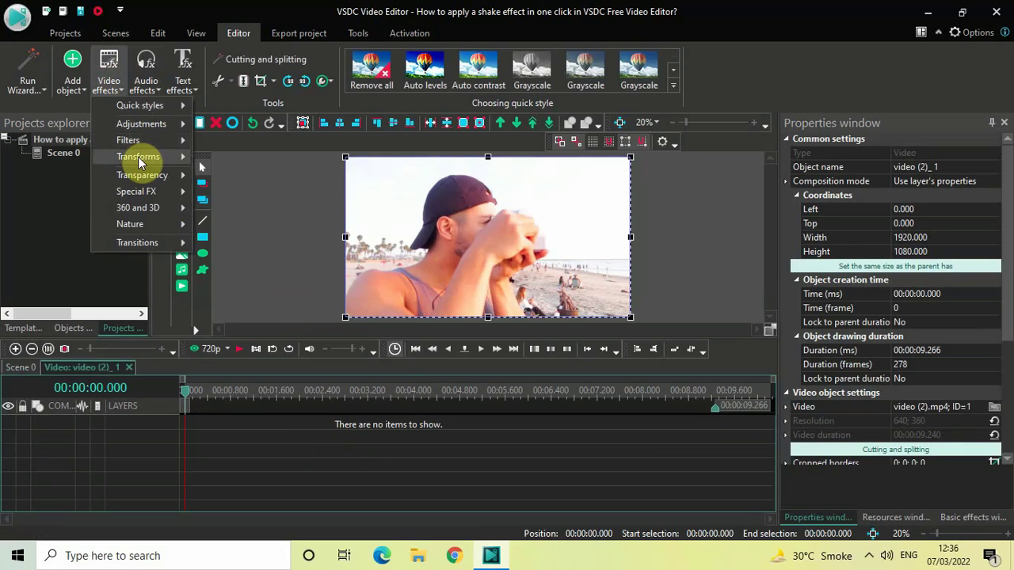
mouse_move(138, 157)
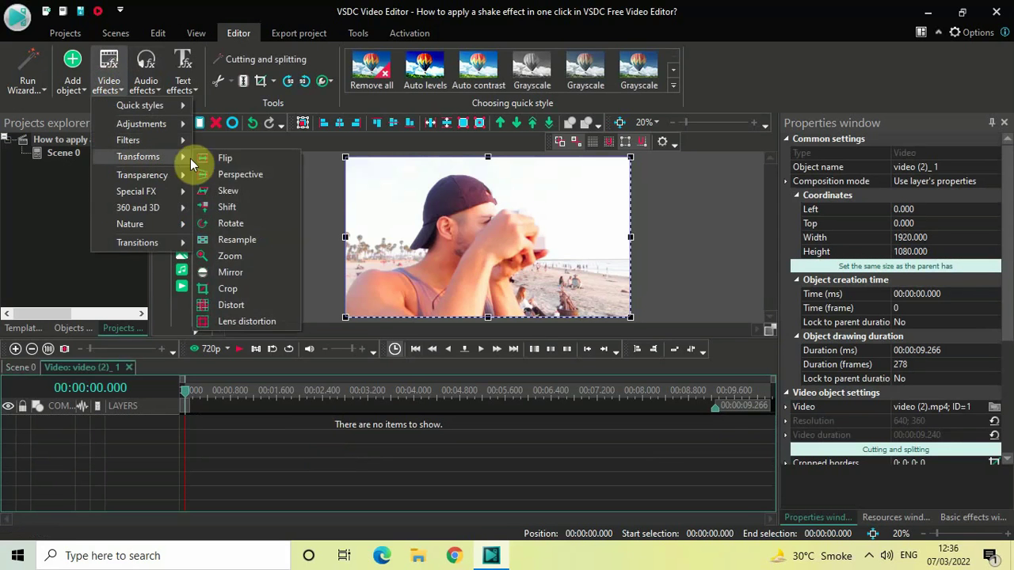
click(255, 216)
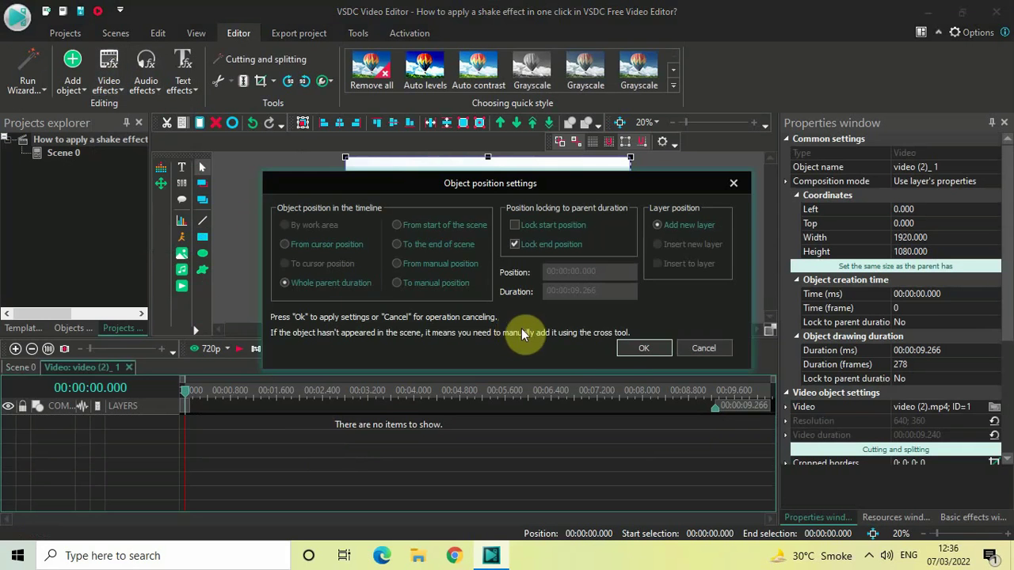
click(642, 349)
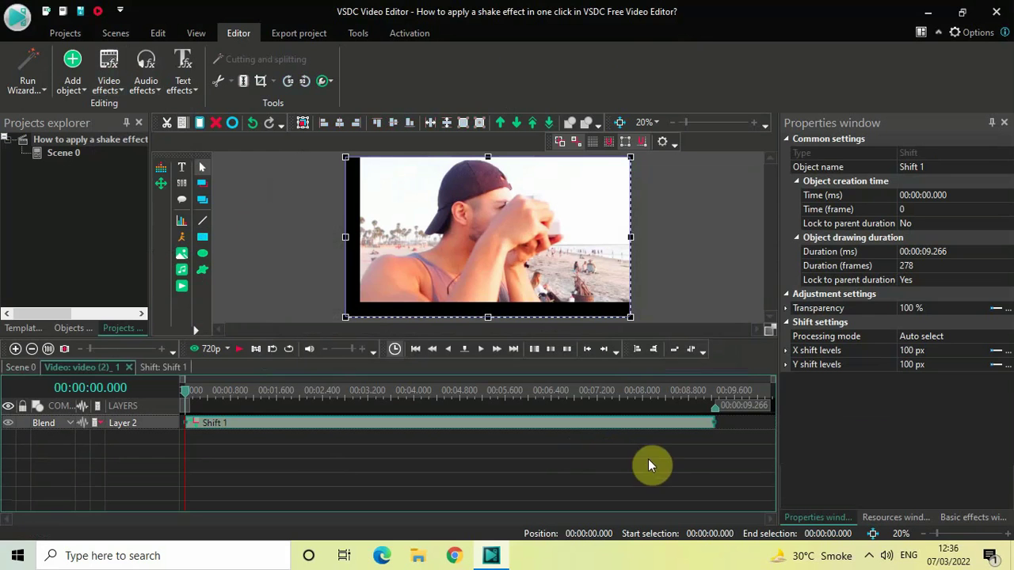
- Set the Shift effect's drawing duration to 00:00:00.100
click(831, 252)
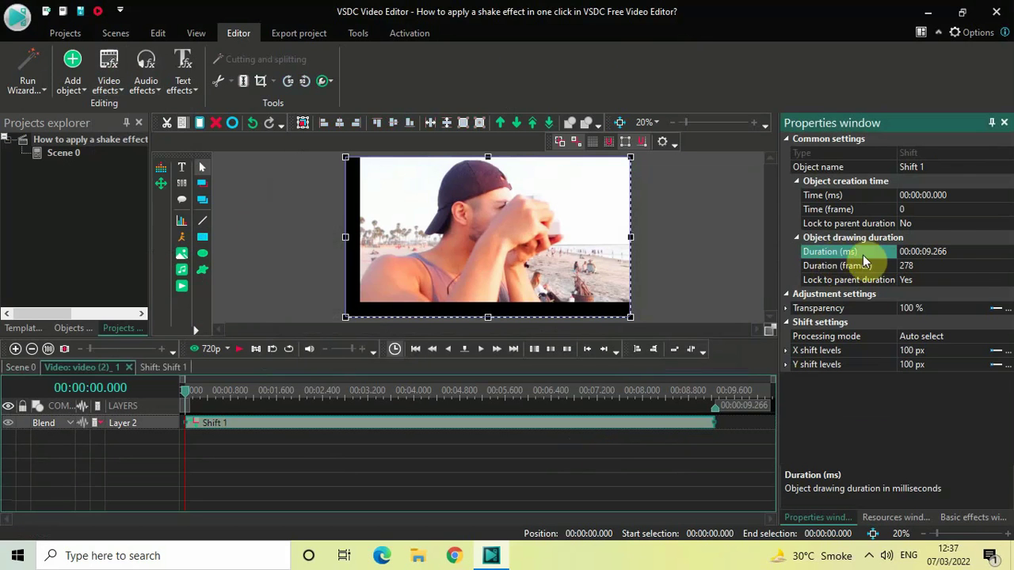
click(966, 251)
key(BackSpace)
key(BackSpace)
key(BackSpace)
key(BackSpace)
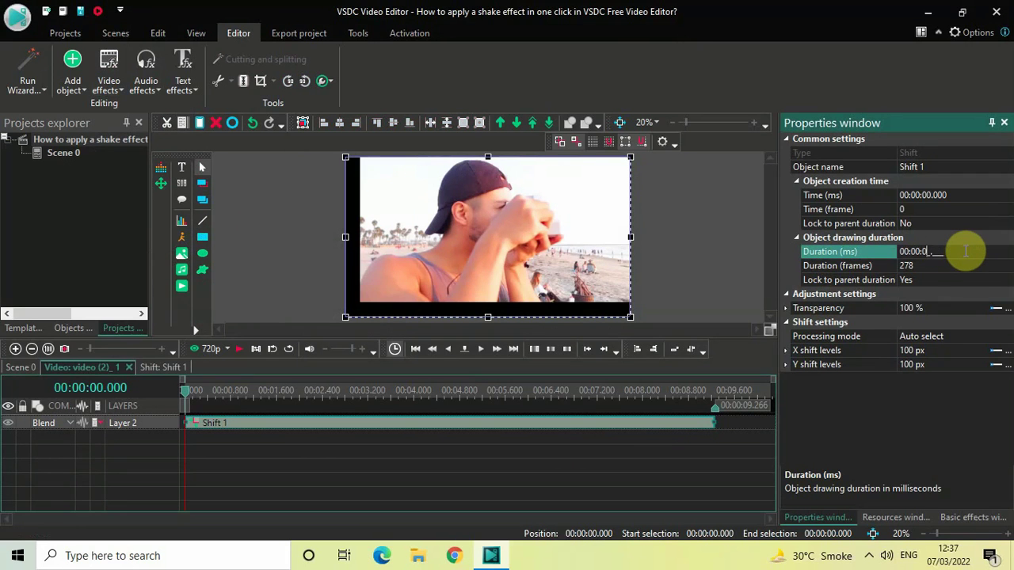
text(0100)
key(Return)
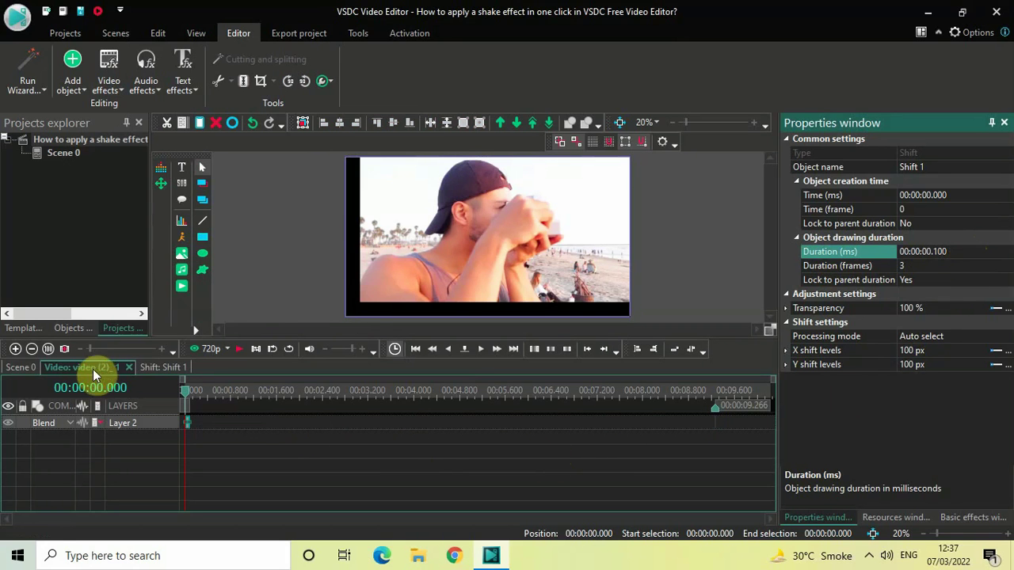
- Set the first Shift effect's X shift levels to 0; -25 px
drag(91, 347, 132, 349)
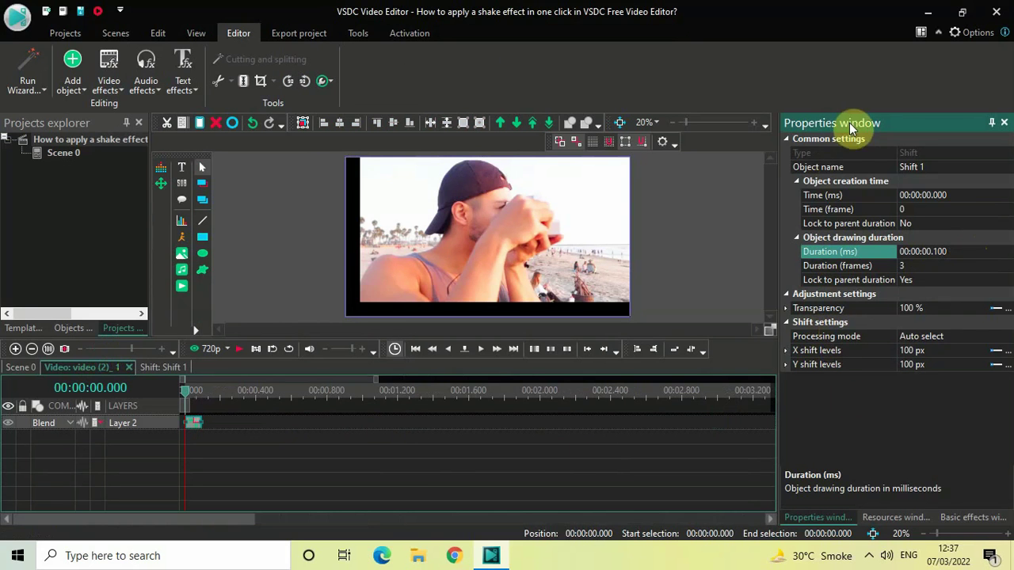
click(825, 353)
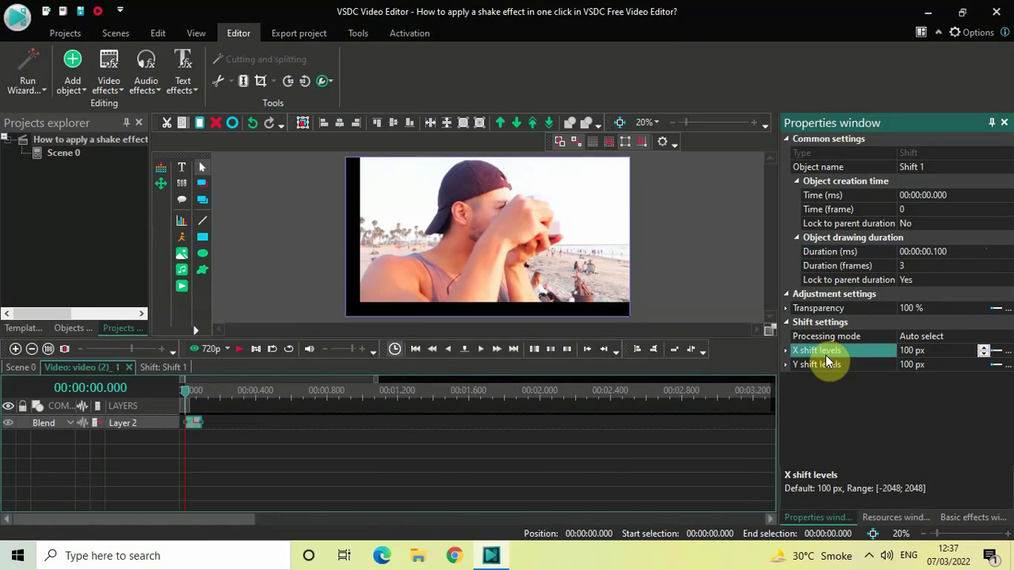
click(941, 354)
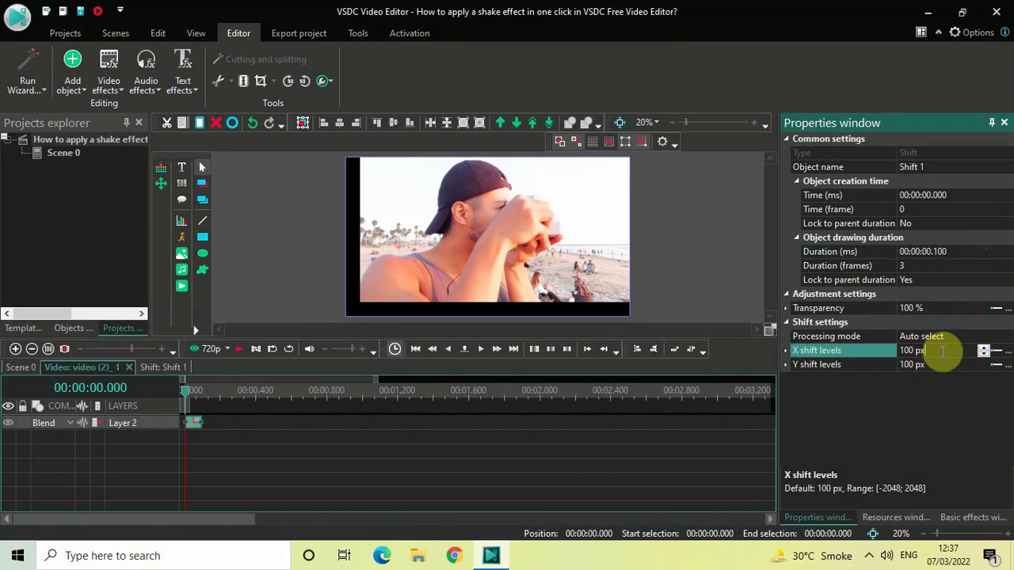
click(942, 351)
key(BackSpace)
key(BackSpace)
key(BackSpace)
key(BackSpace)
key(BackSpace)
key(BackSpace)
text(0)
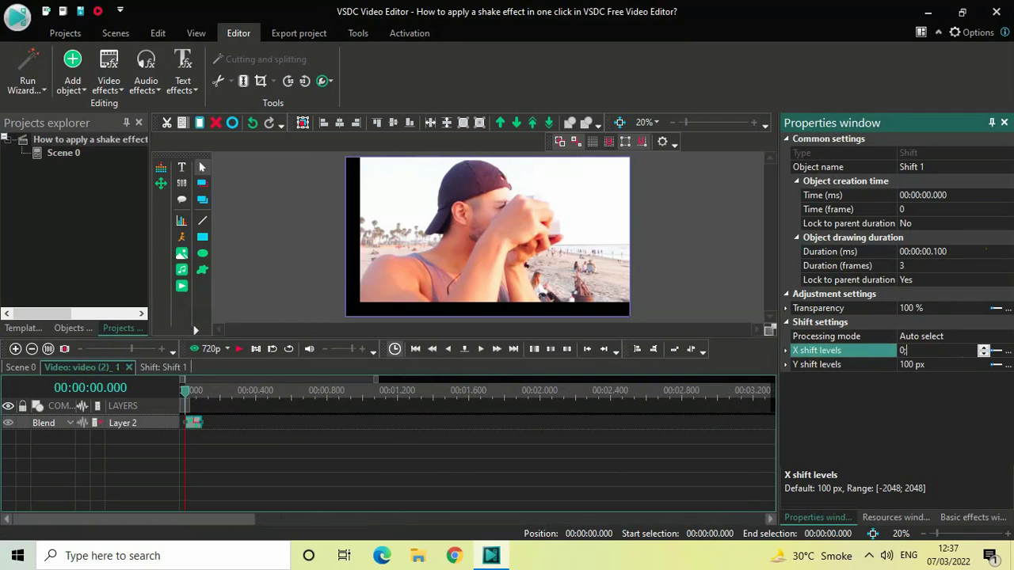
text(;-25)
key(Return)
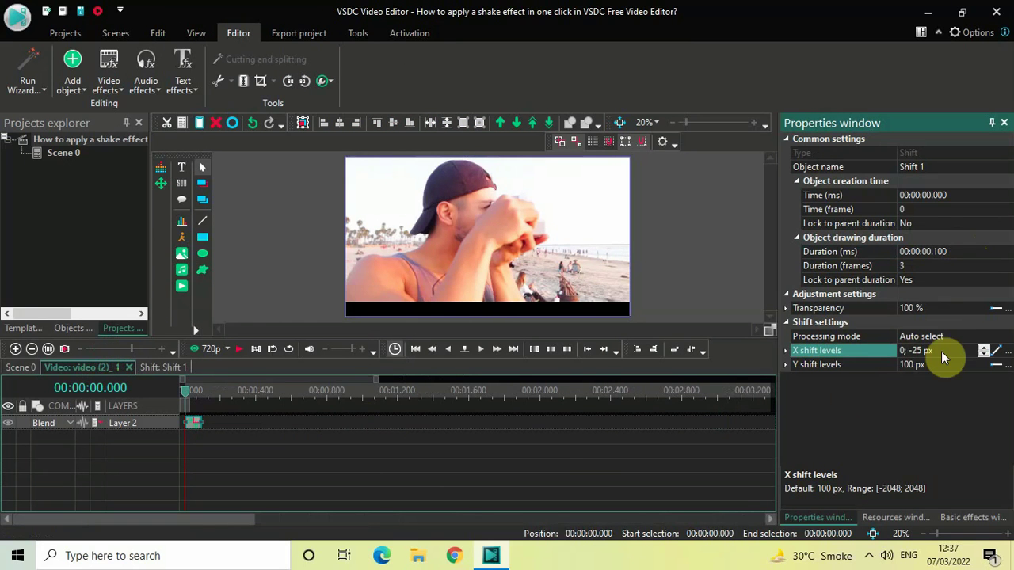
- Set the first Shift effect's Y shift levels to 0; -25 px
click(843, 364)
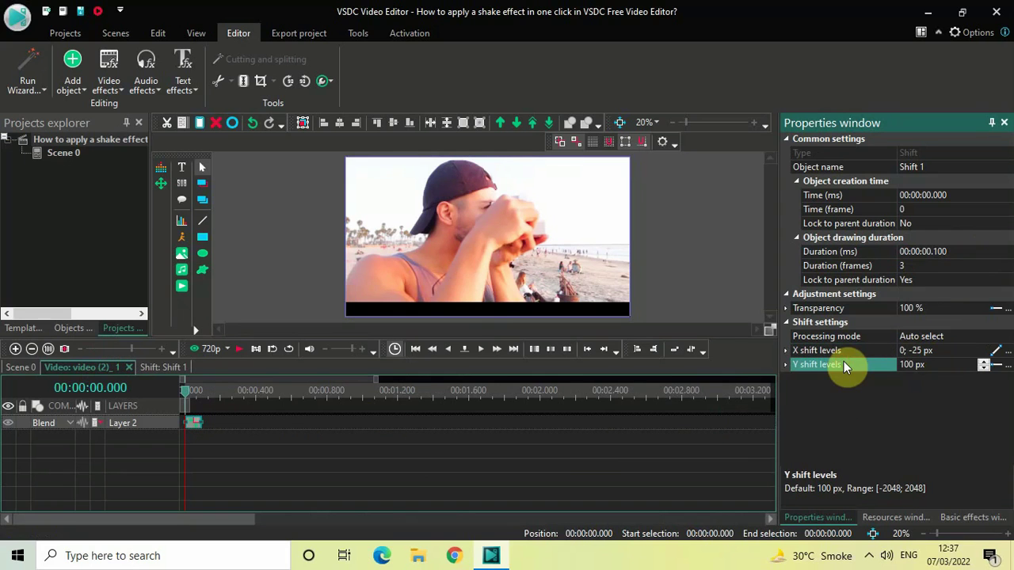
click(953, 364)
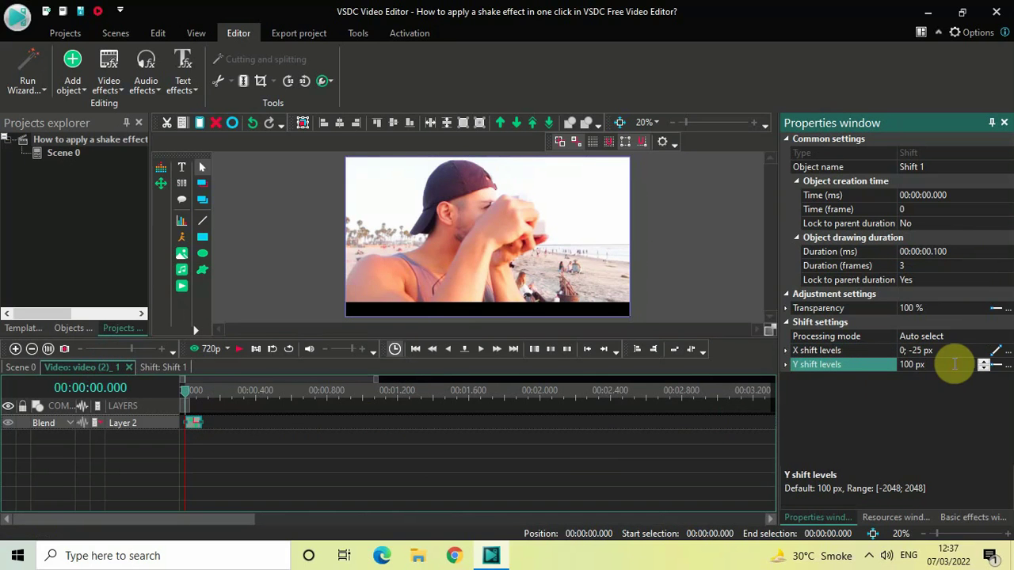
key(ctrl+a)
key(BackSpace)
text(0)
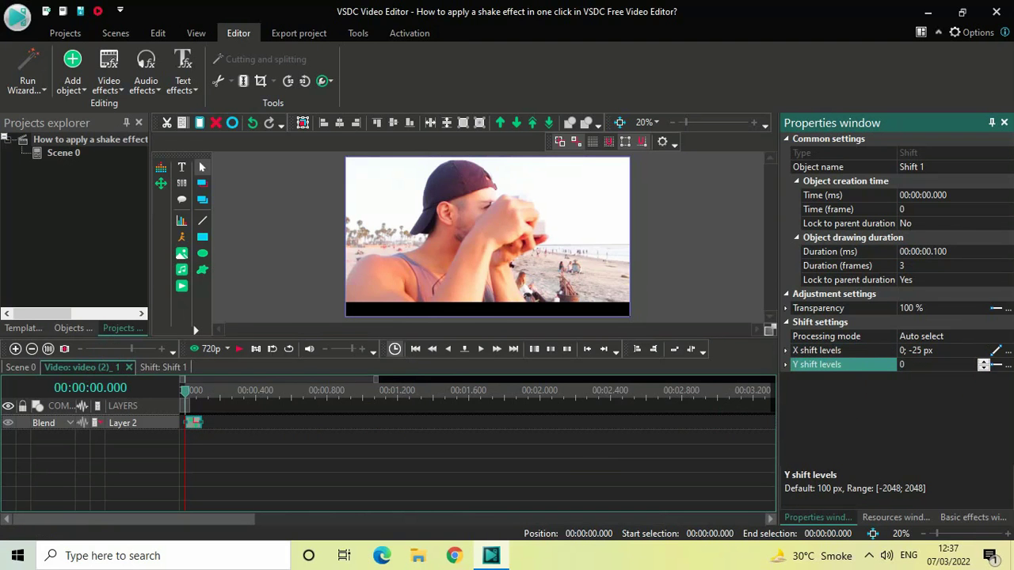
text(;-25)
key(Return)
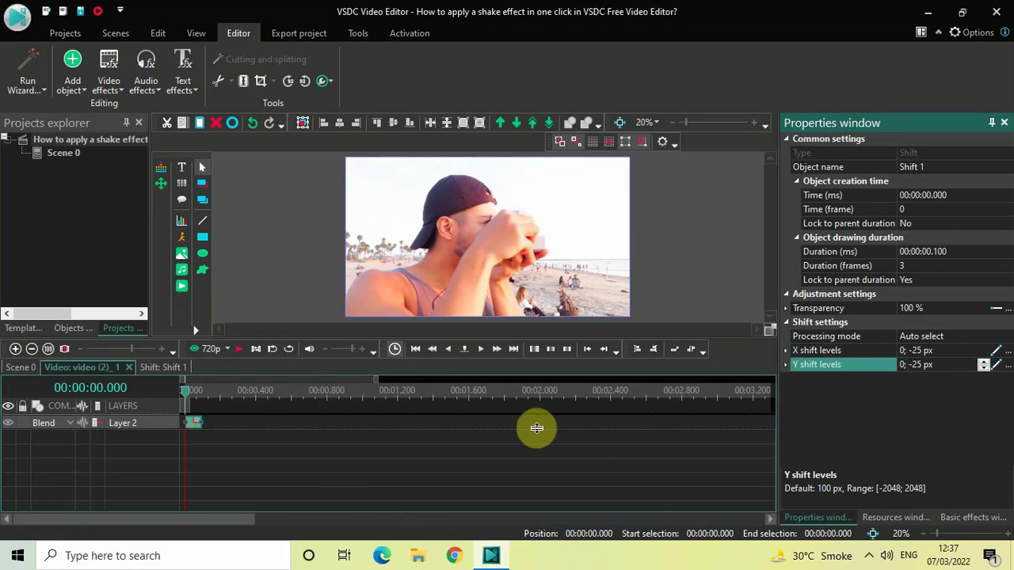
- Duplicate the Shift effect and place the copy directly after the original on Layer 2, starting at 00:00:00.100
click(198, 430)
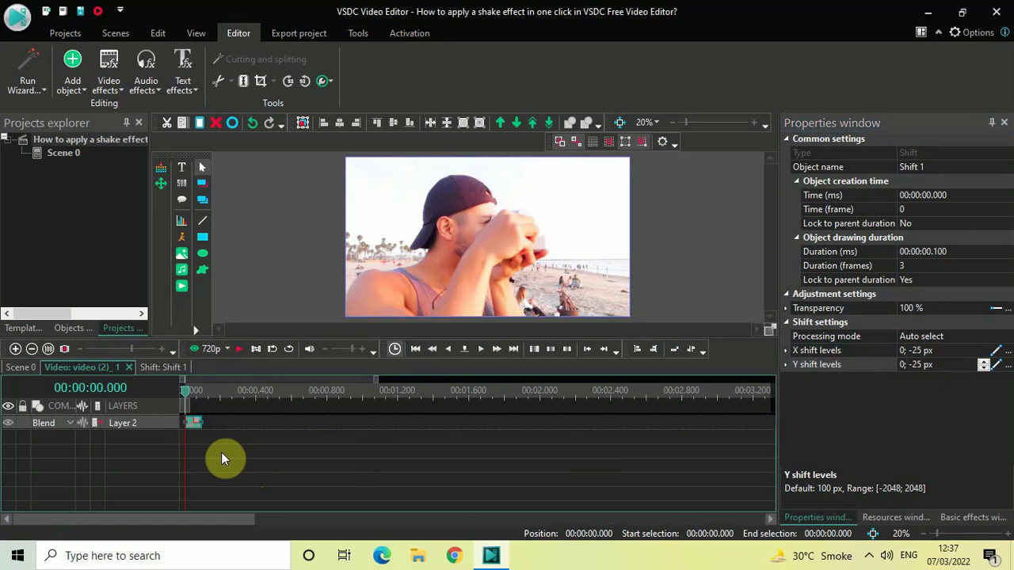
key(ctrl+v)
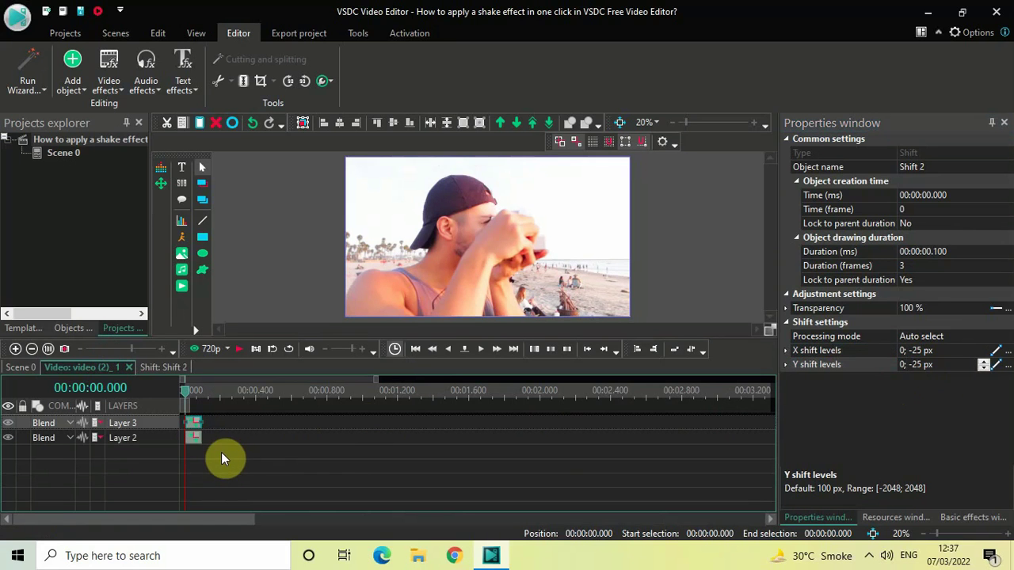
drag(194, 430, 206, 434)
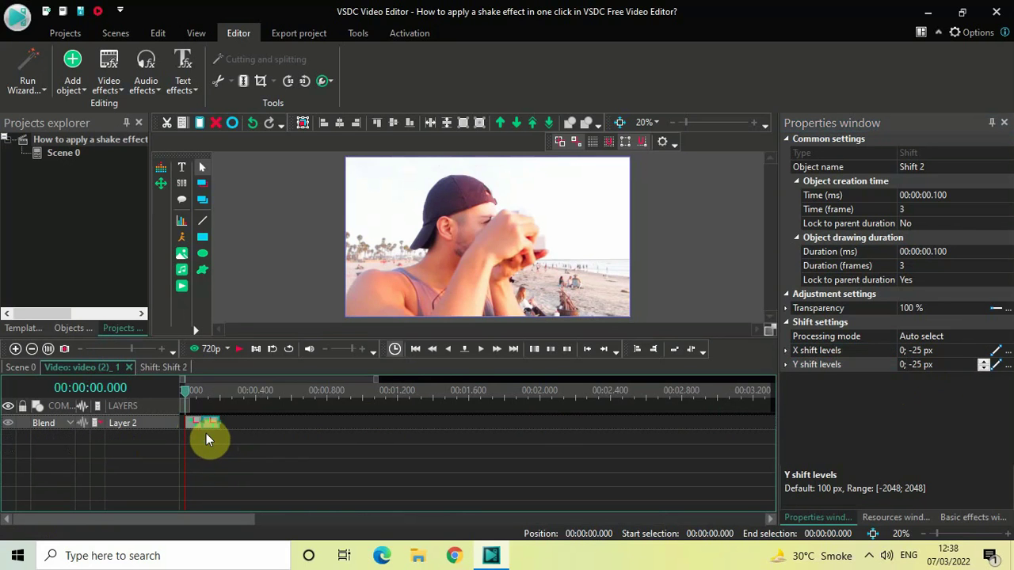
- Set the second Shift effect's X shift levels to 0; 25 px
click(209, 434)
click(843, 352)
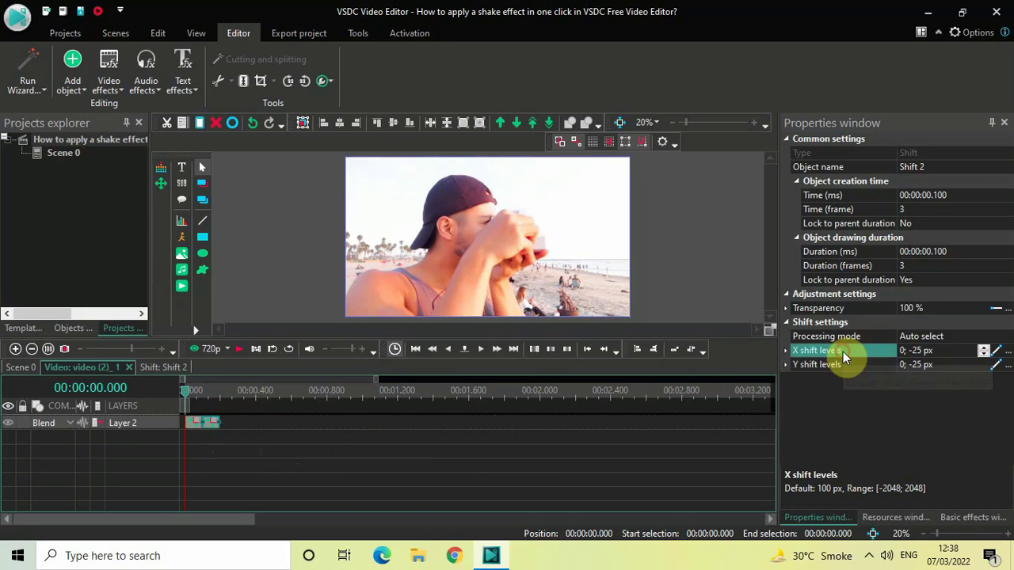
click(945, 350)
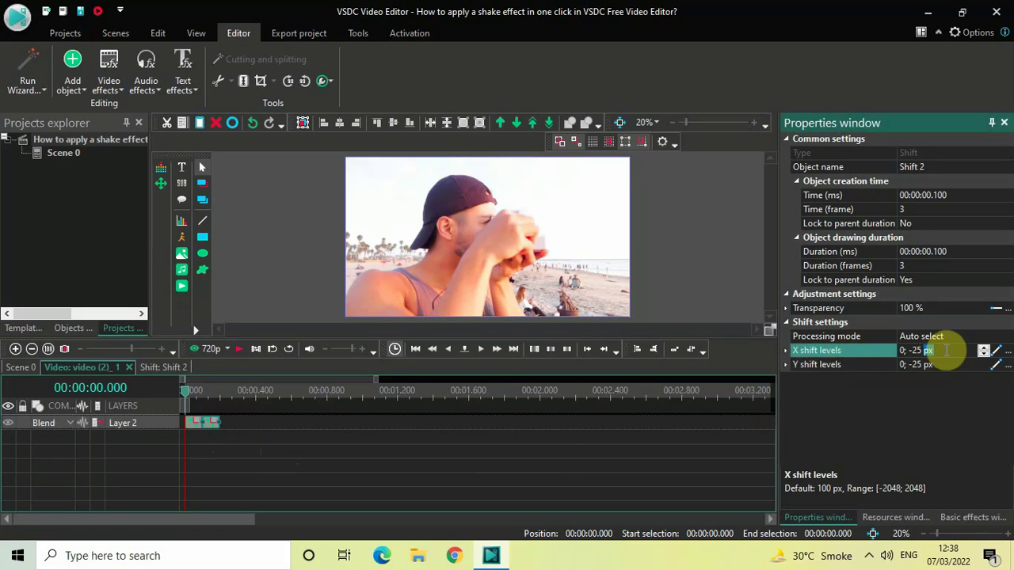
key(BackSpace)
key(BackSpace)
key(BackSpace)
key(BackSpace)
key(BackSpace)
key(BackSpace)
text(25)
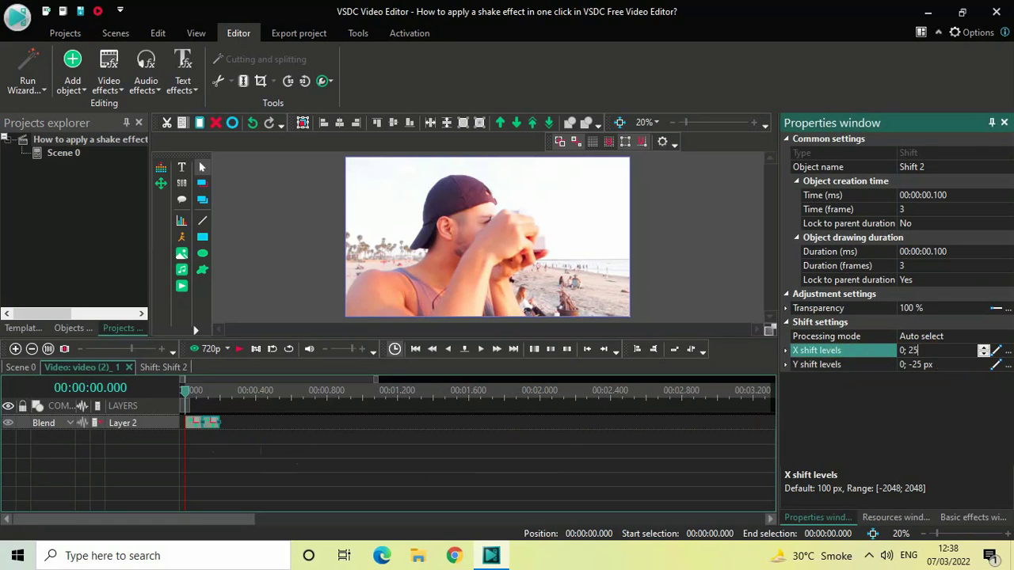
key(Return)
- Set the second Shift effect's Y shift levels to 0; 25 px and deselect the effect
click(821, 366)
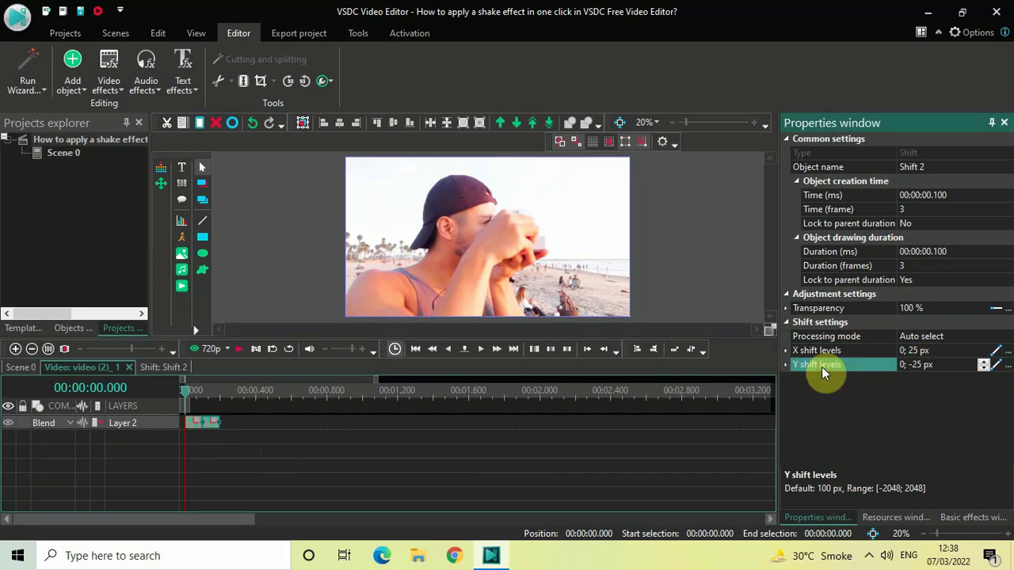
click(961, 366)
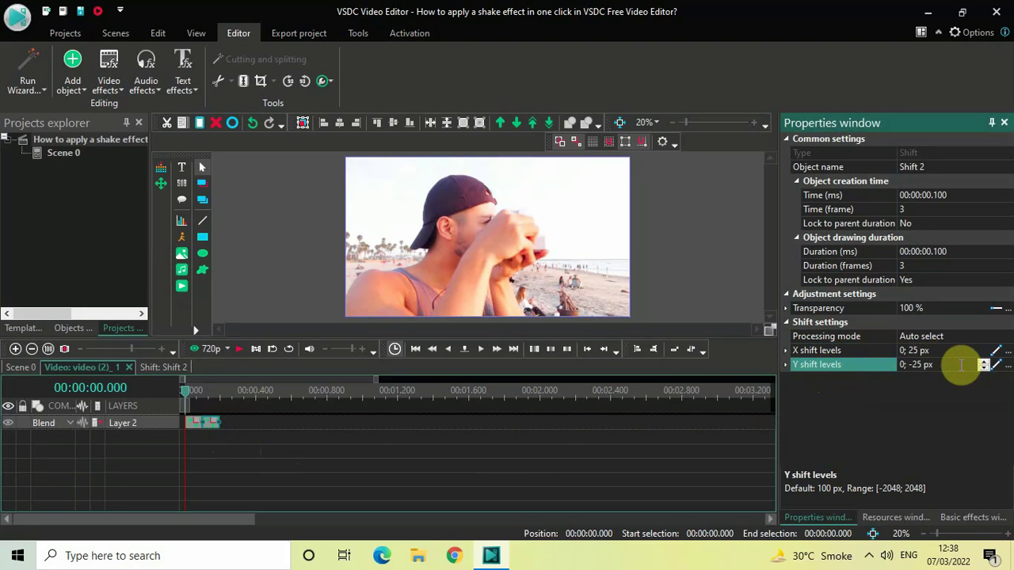
key(BackSpace)
key(BackSpace)
key(BackSpace)
key(BackSpace)
key(BackSpace)
key(BackSpace)
text(25)
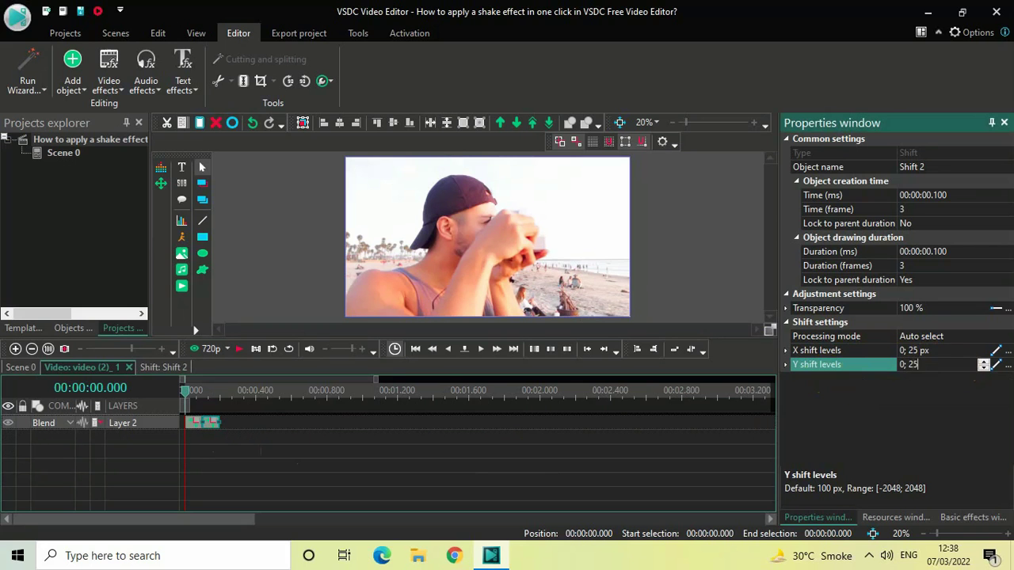
key(Return)
click(238, 464)
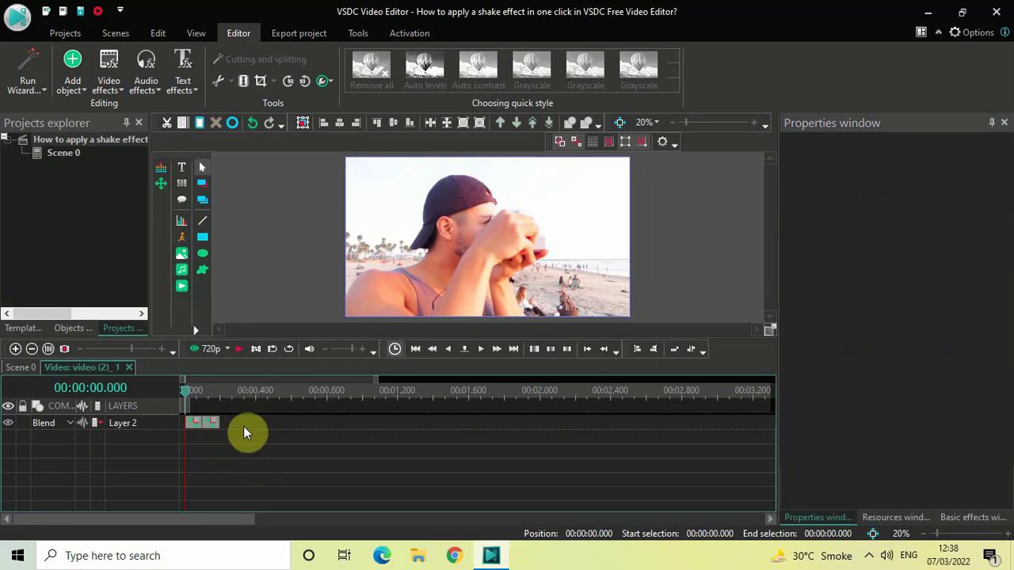
- Duplicate the first Shift effect and place the copy at the end of the Layer 2 sequence, starting at 00:00:00.200
click(193, 426)
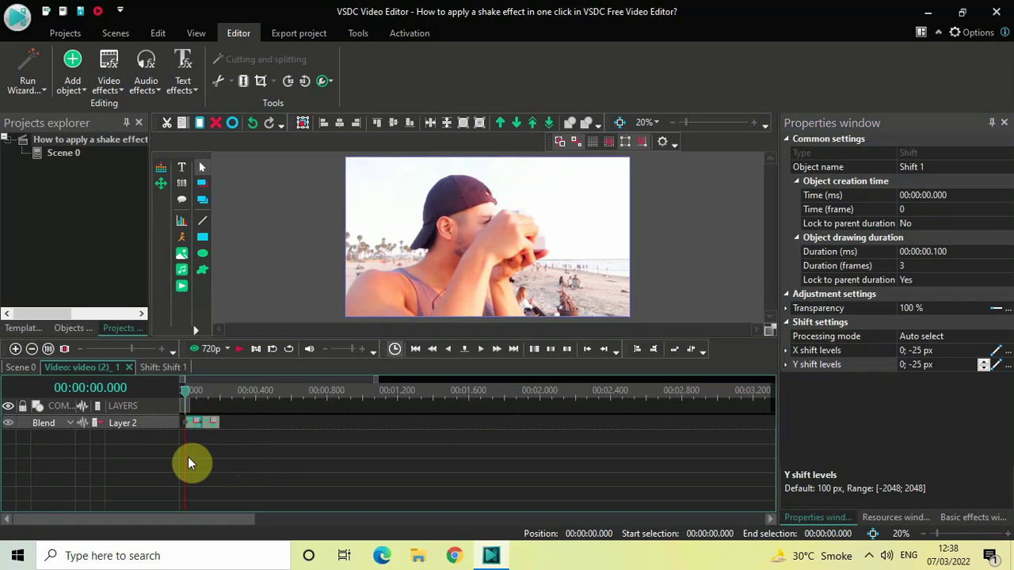
key(ctrl+v)
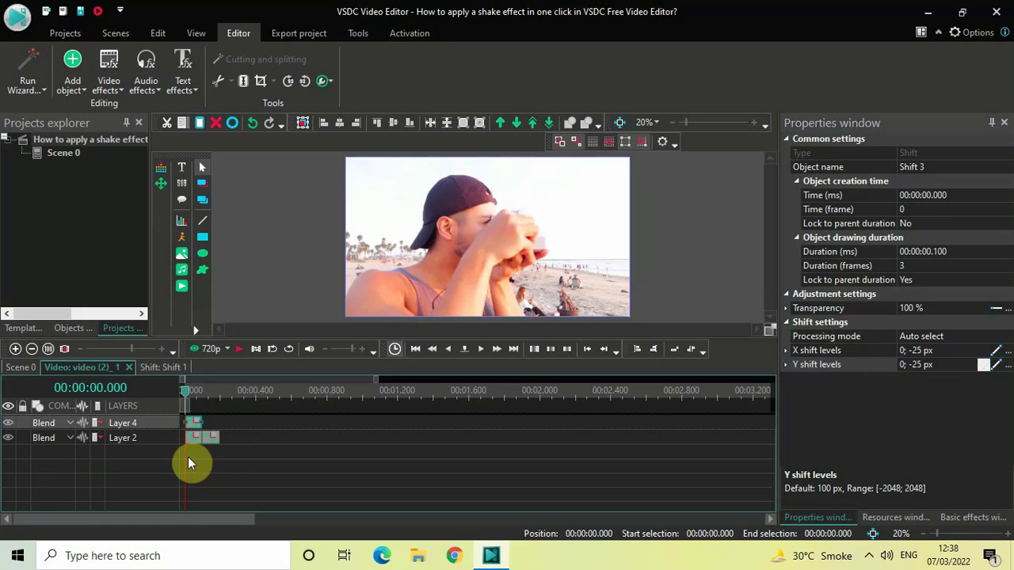
drag(191, 429, 208, 428)
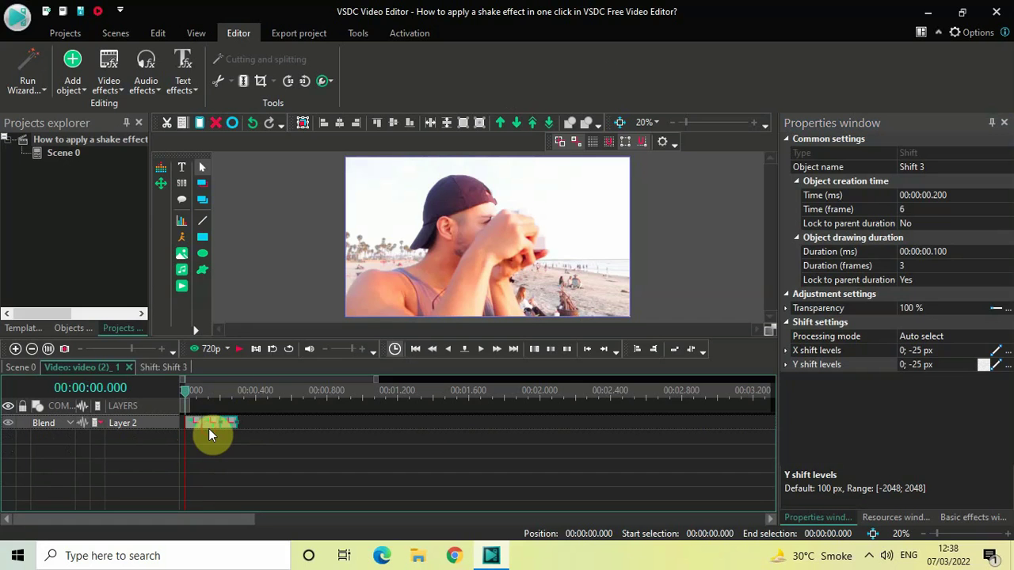
- Duplicate the second Shift effect and place the copy at the end of the Layer 2 sequence, starting at 00:00:00.300
click(212, 428)
key(ctrl+v)
drag(210, 423, 217, 432)
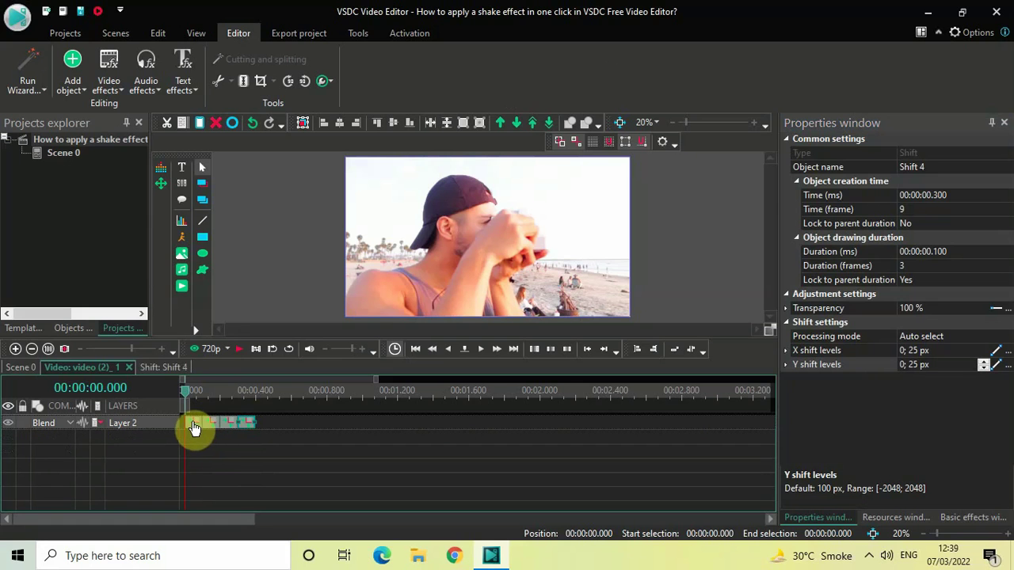
- Duplicate the first Shift effect again and place the copy at the end of the Layer 2 sequence, starting at 00:00:00.400
click(195, 424)
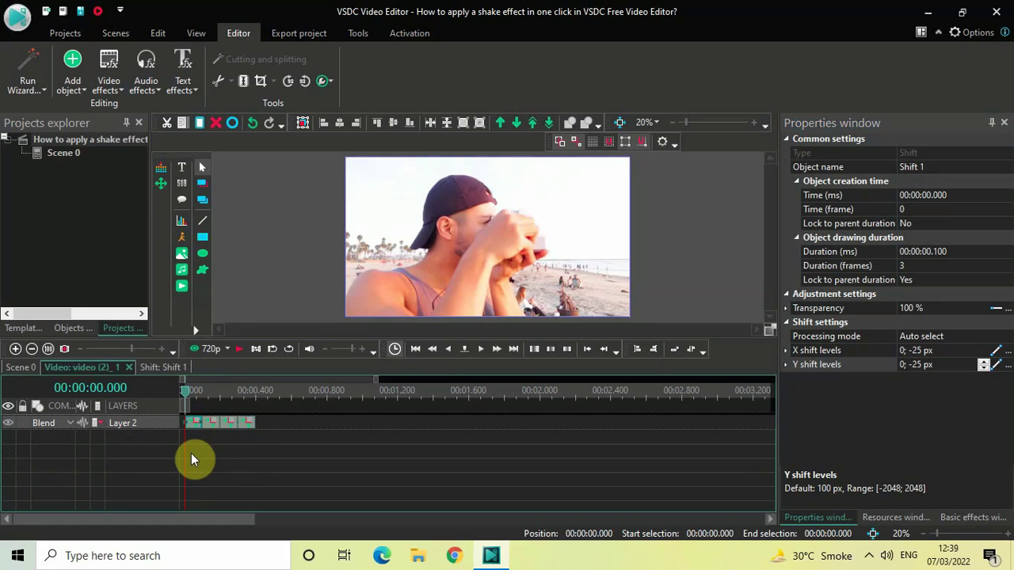
key(ctrl+v)
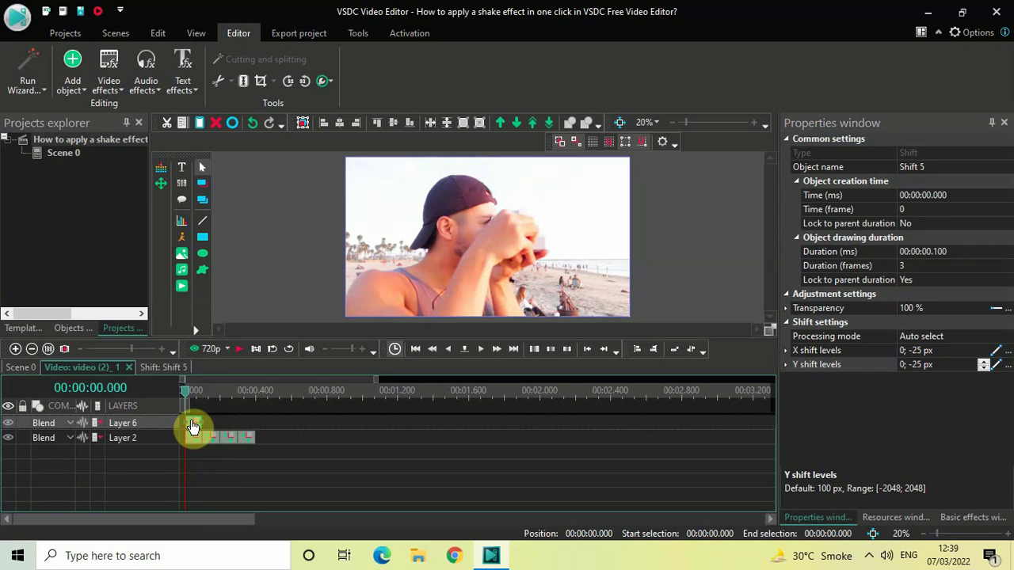
drag(193, 427, 223, 439)
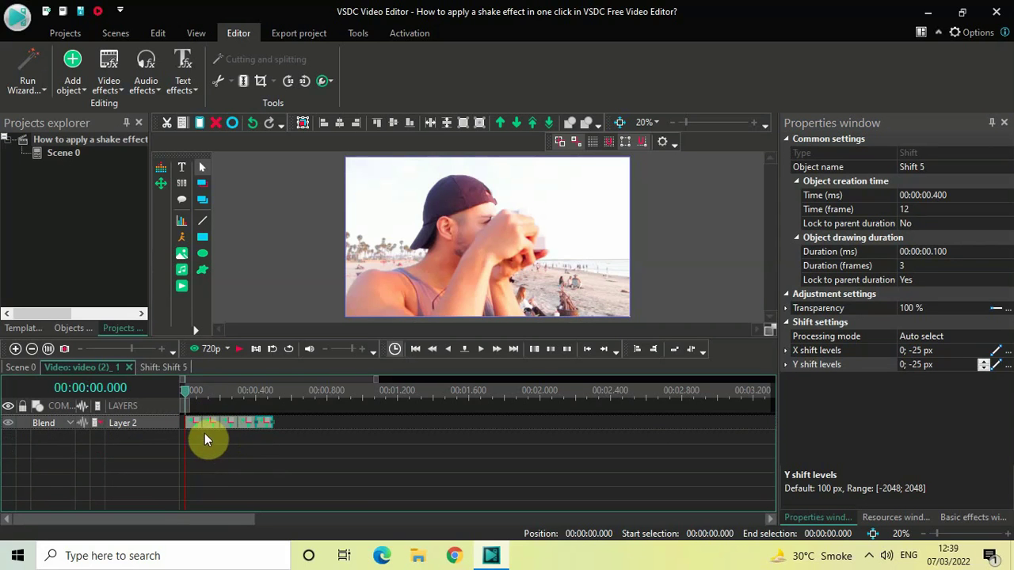
- Append a copy of the second Shift effect at 00:00:00.500 and a copy of the first at 00:00:00.600 on Layer 2
click(208, 426)
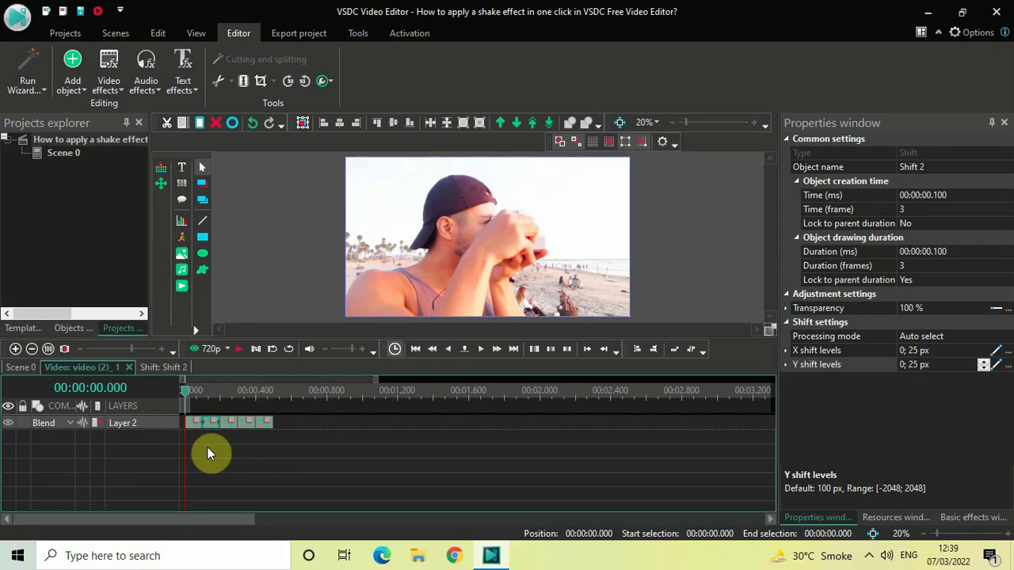
key(ctrl+v)
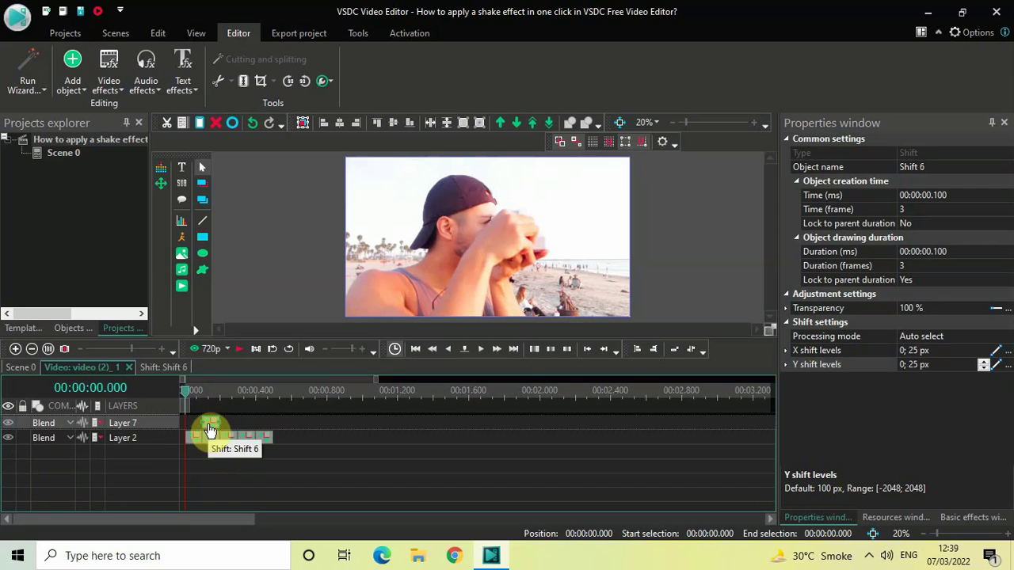
drag(210, 430, 233, 442)
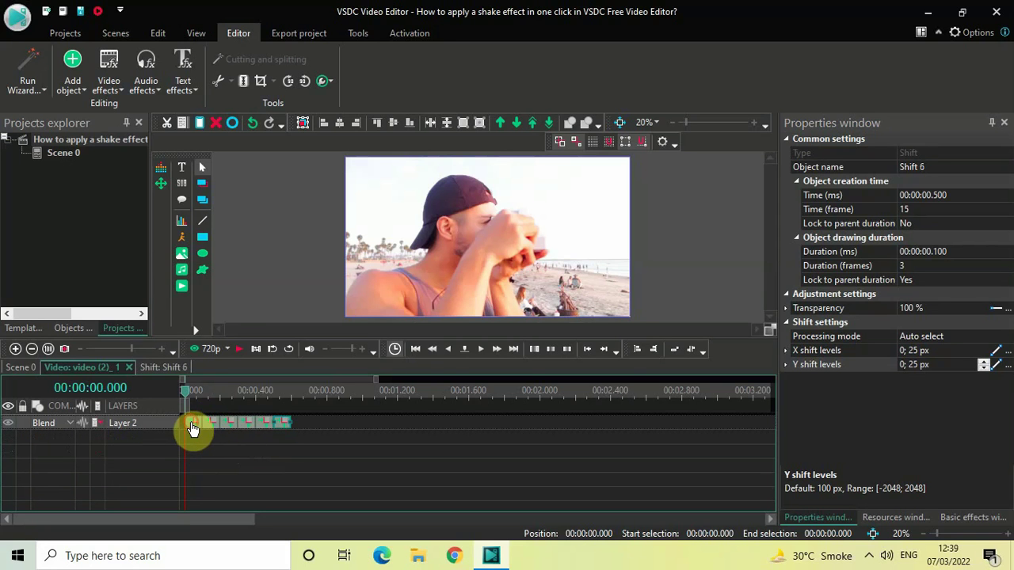
click(192, 425)
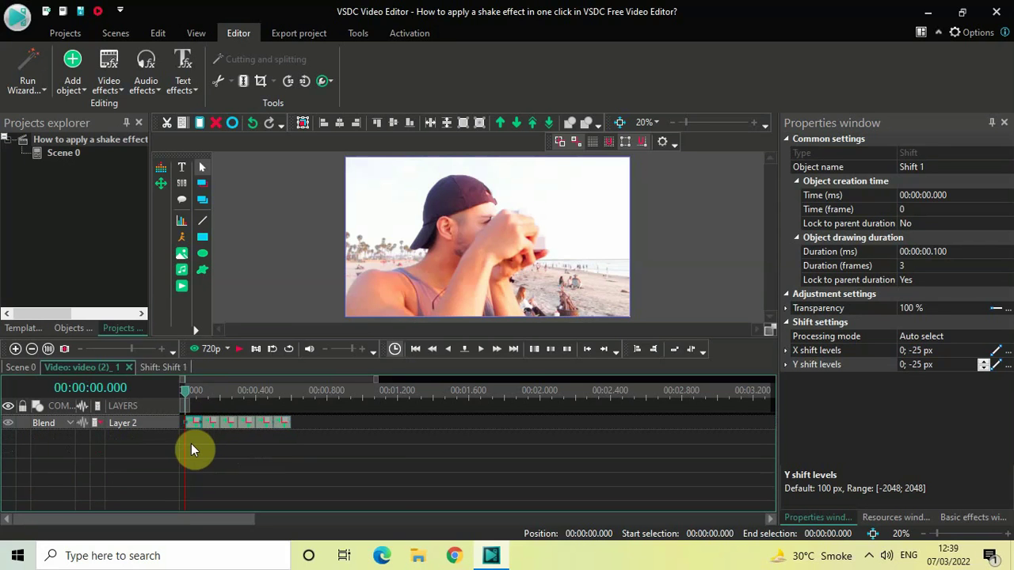
key(ctrl+v)
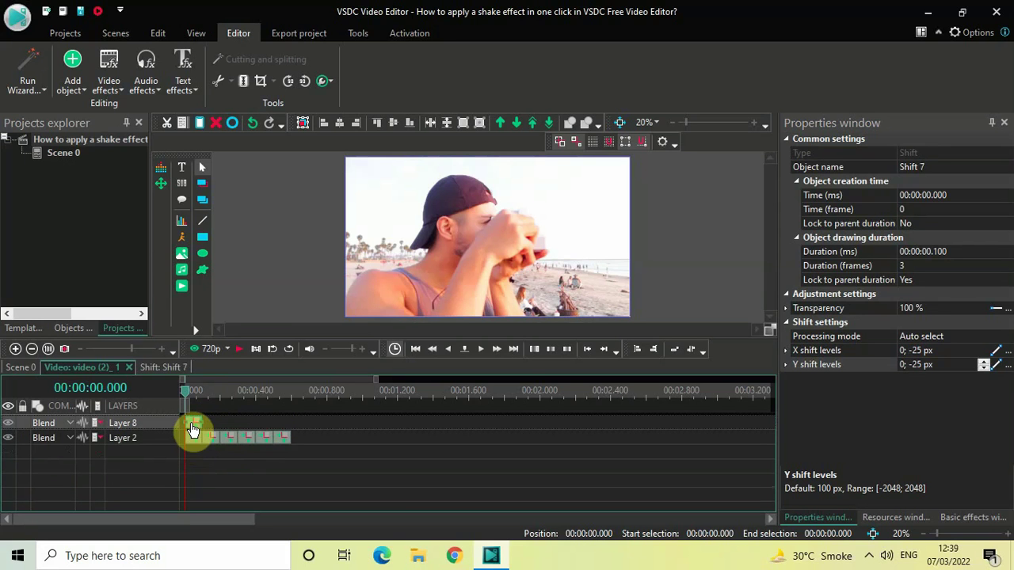
mouse_move(193, 430)
mouse_down()
mouse_move(213, 431)
mouse_move(207, 439)
mouse_up()
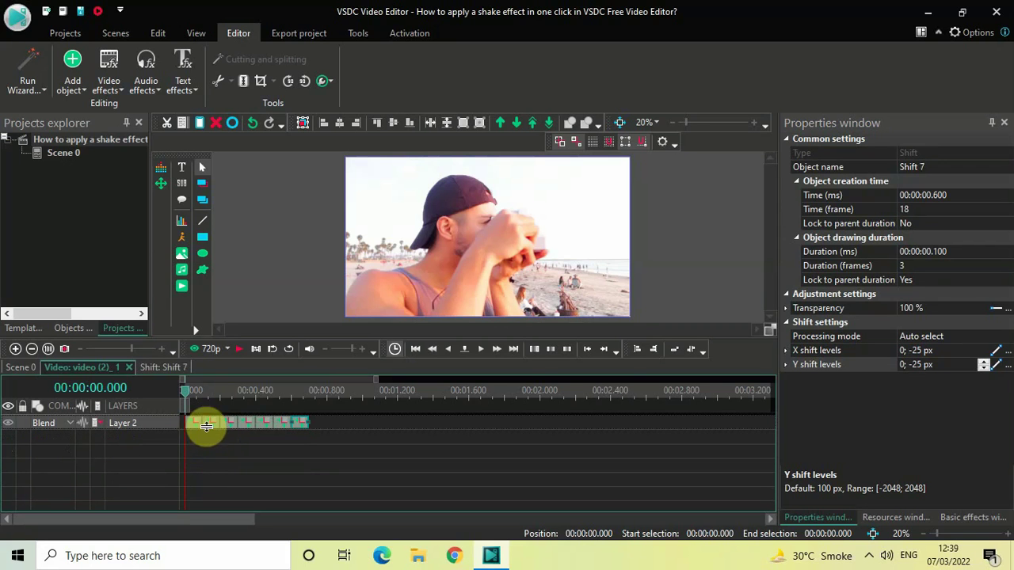
- Append a copy of the second Shift effect at 00:00:00.700 and a copy of the first at 00:00:00.800 on Layer 2
click(210, 430)
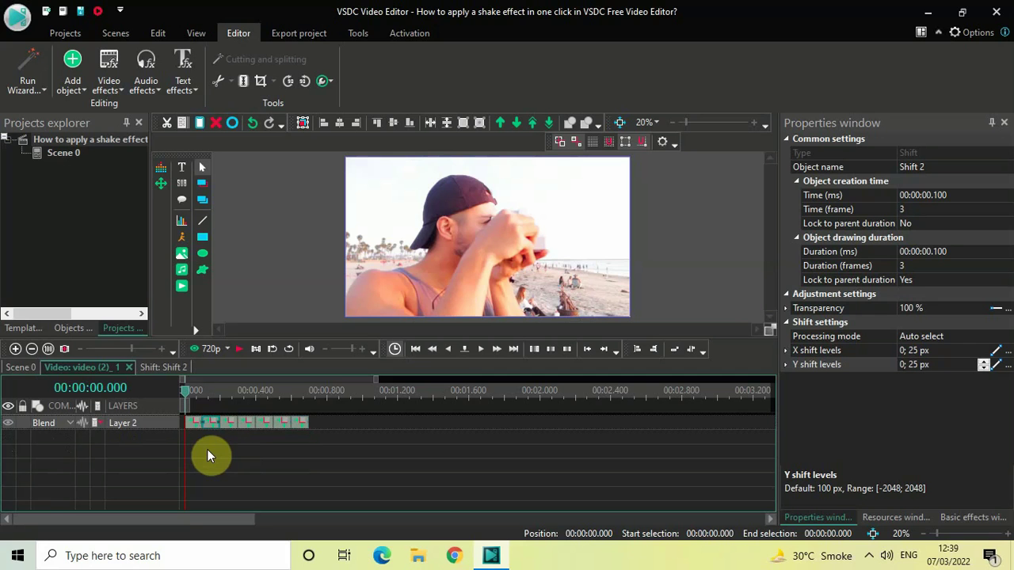
key(ctrl+v)
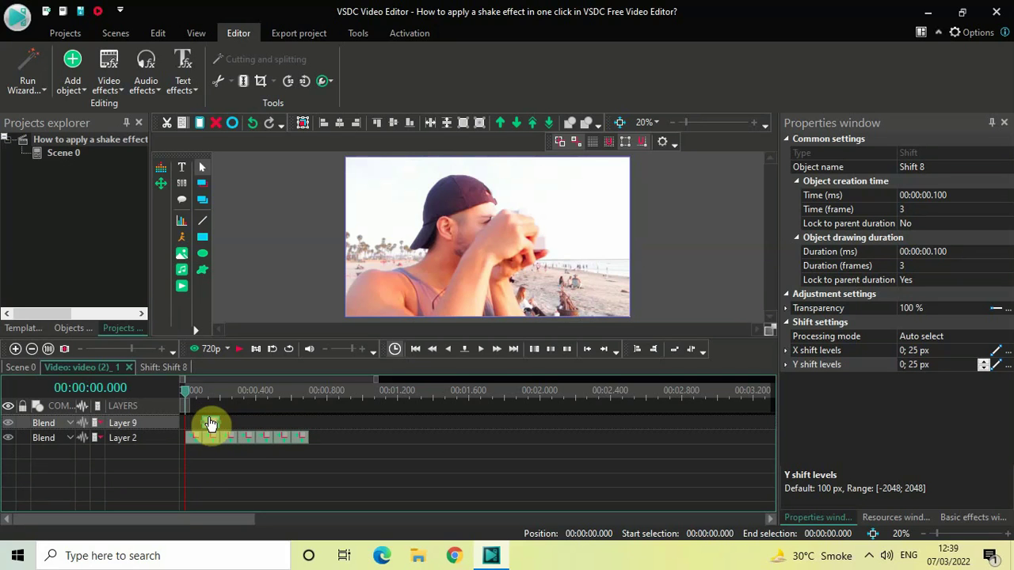
drag(210, 424, 225, 434)
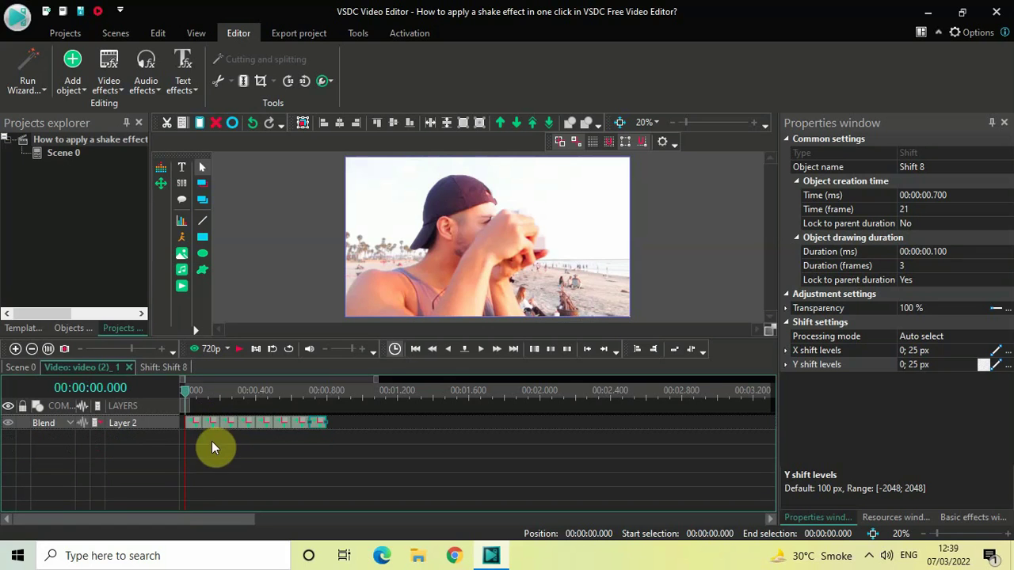
click(191, 426)
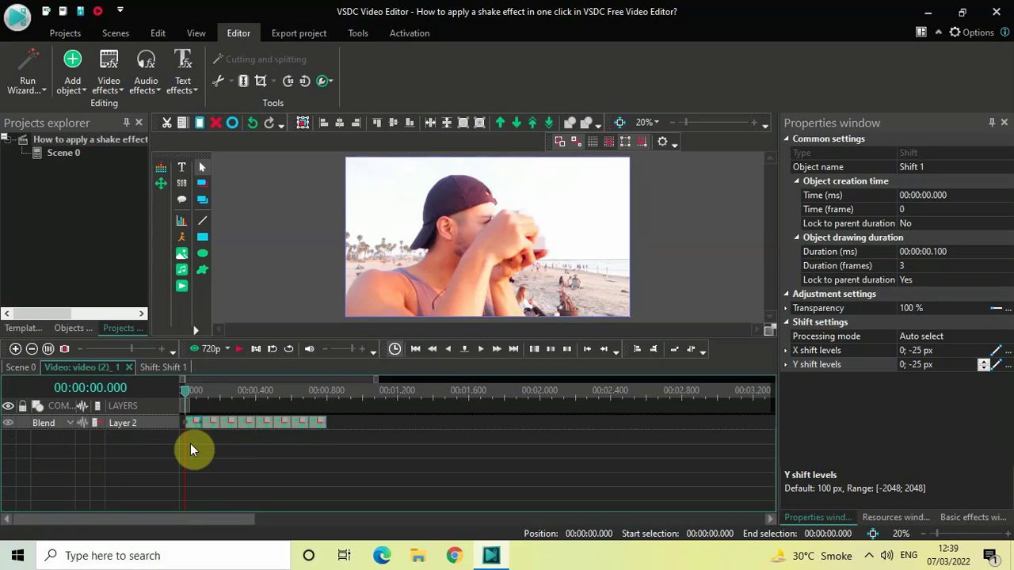
key(ctrl+v)
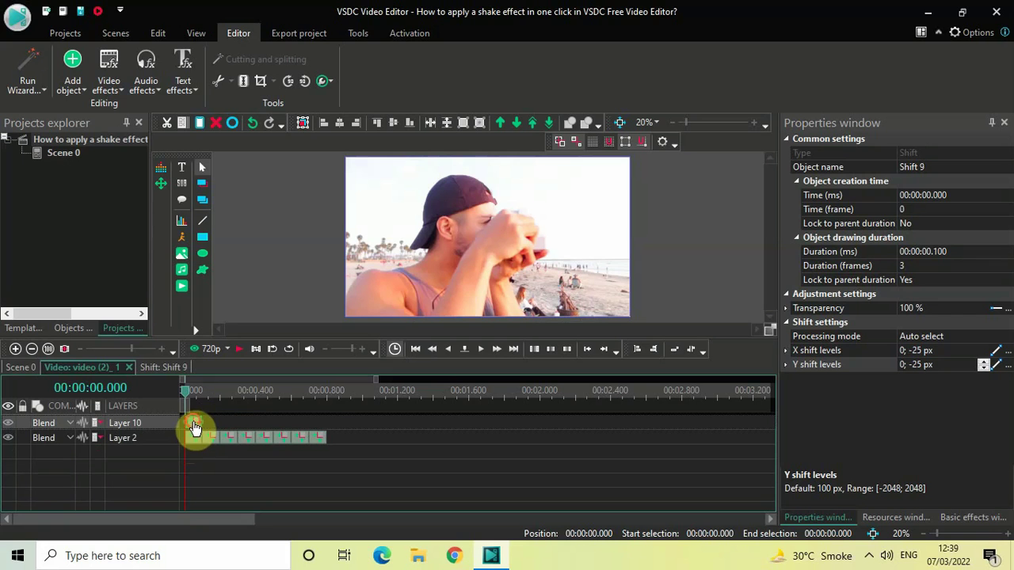
drag(194, 428, 225, 434)
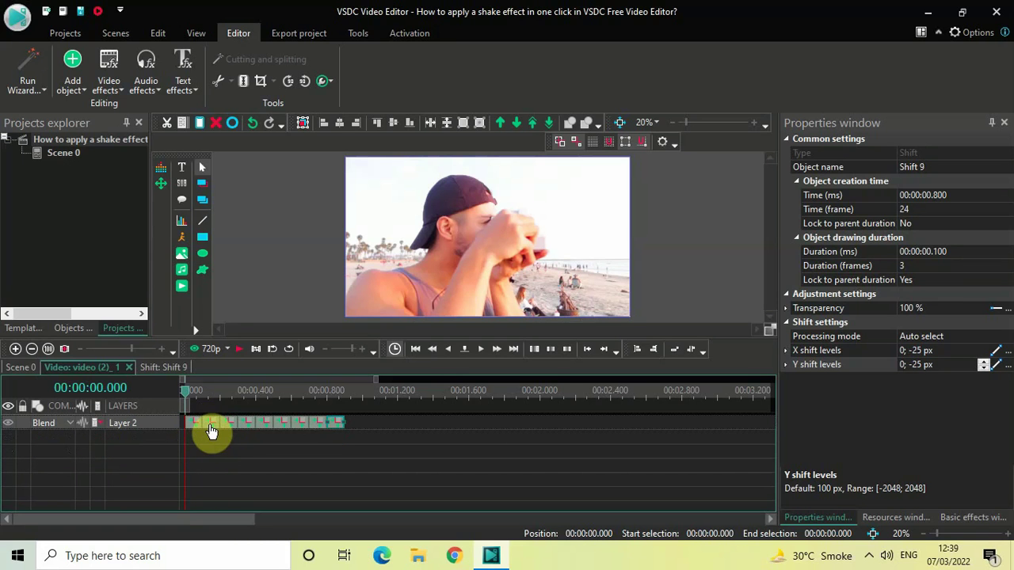
- Duplicate the second Shift effect, place the copy at the end of the Layer 2 sequence, starting at 00:00:00.900, and clear the selection
click(211, 424)
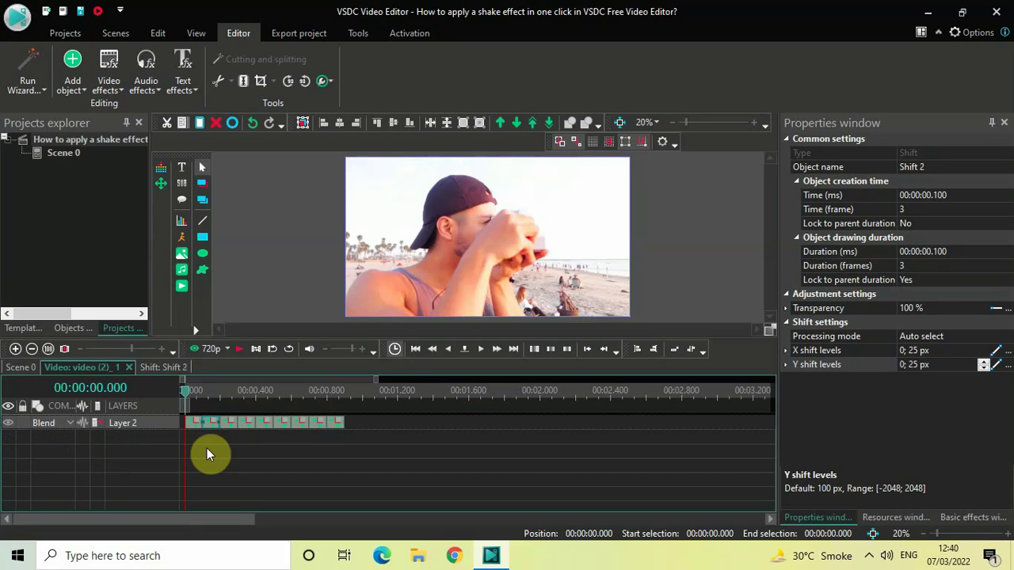
key(ctrl+v)
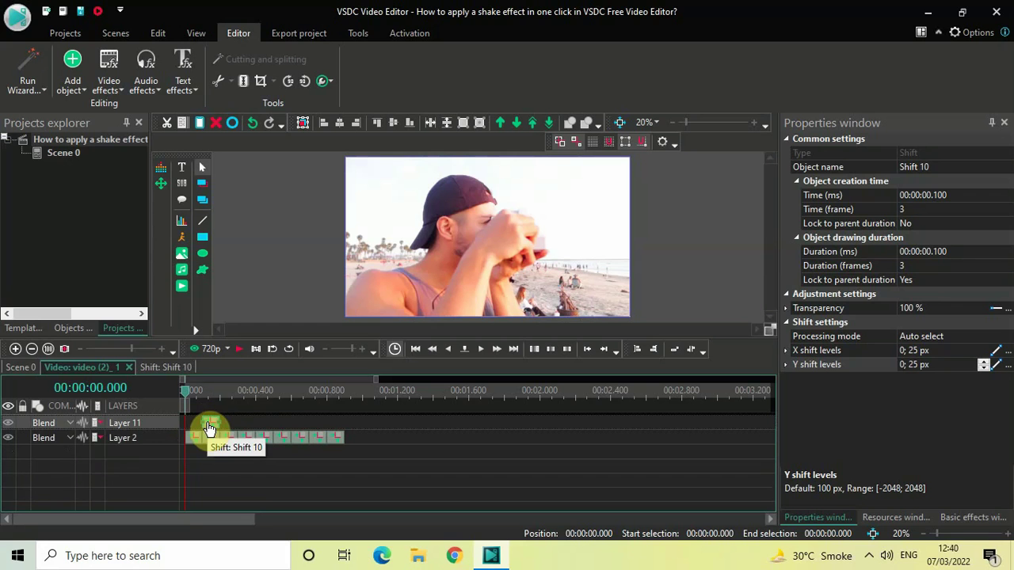
drag(209, 427, 227, 434)
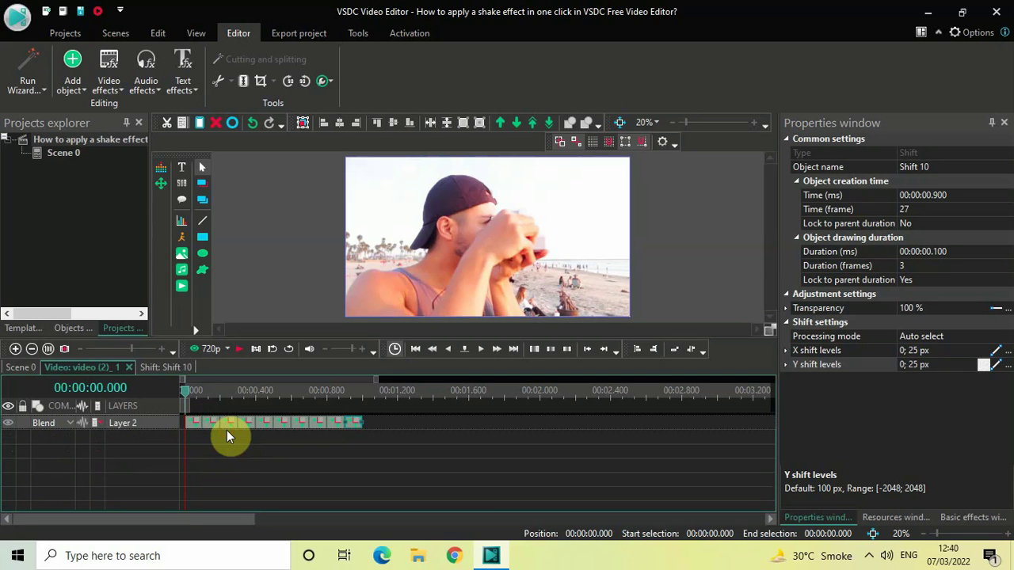
click(133, 449)
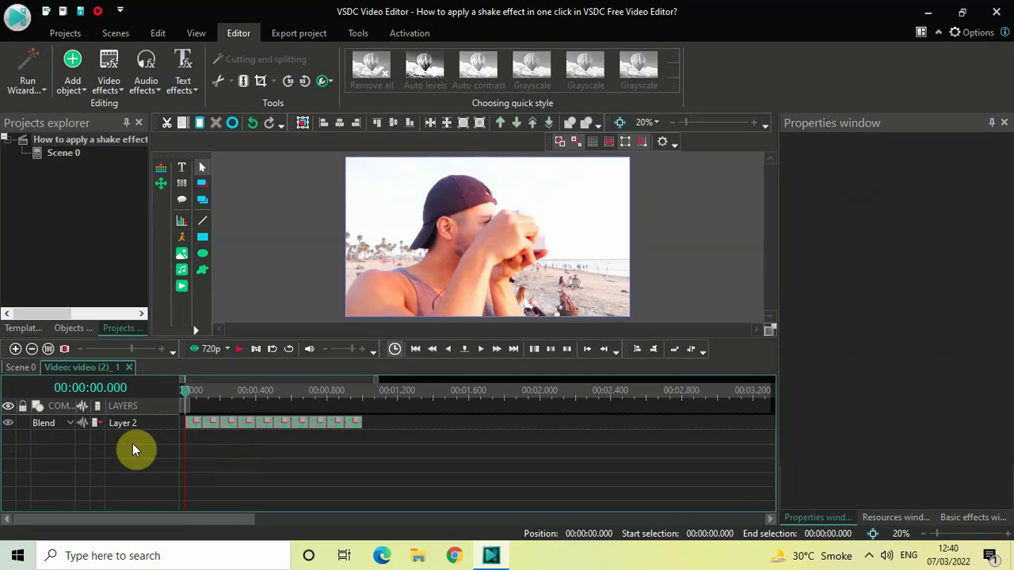
- Duplicate all ten Shift effects together and place the copies at the end of the Layer 2 sequence, extending it to 00:00:02.000
click(200, 428)
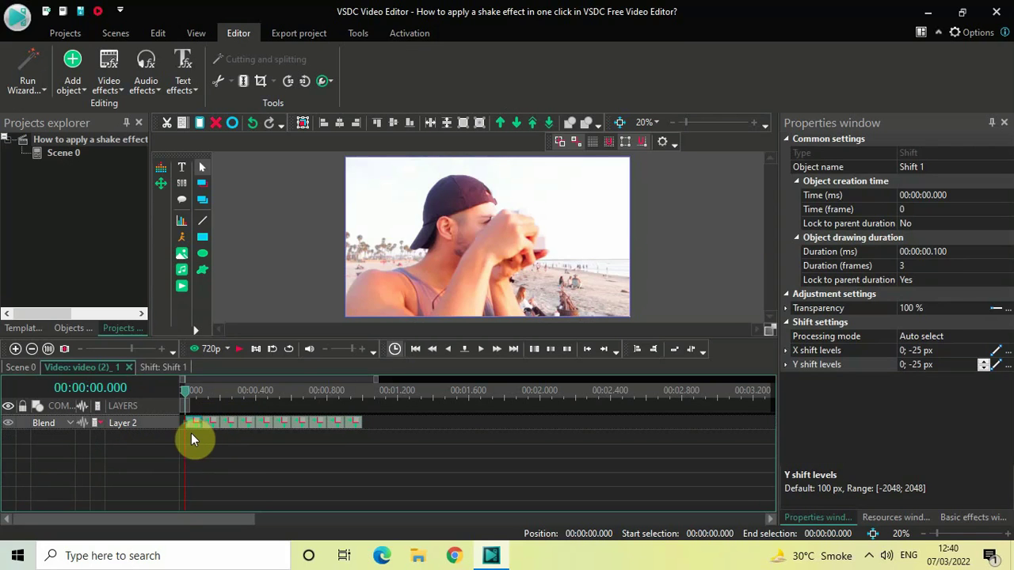
click(187, 433)
click(208, 423)
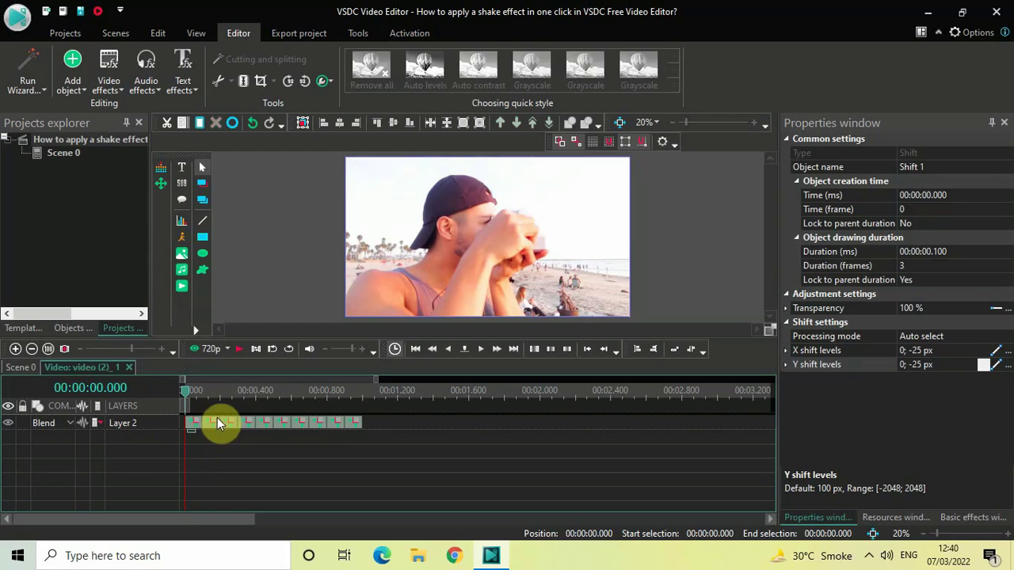
drag(258, 410, 382, 403)
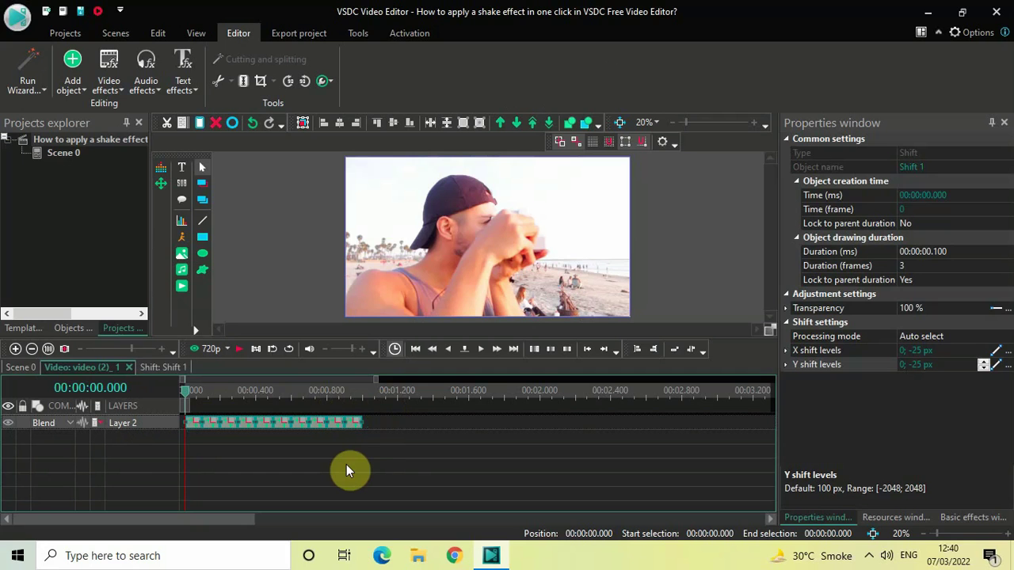
key(ctrl+v)
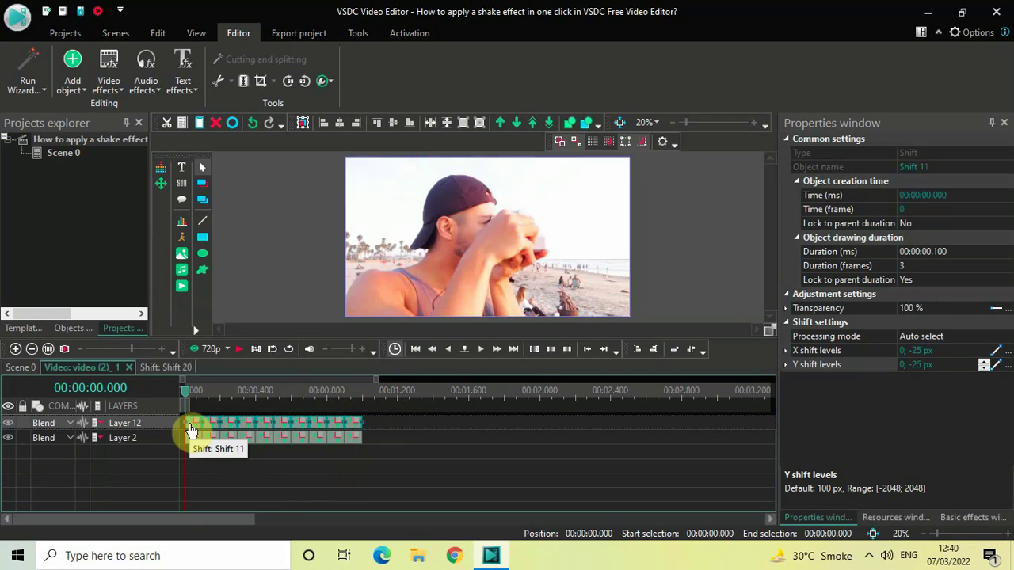
drag(190, 431, 232, 443)
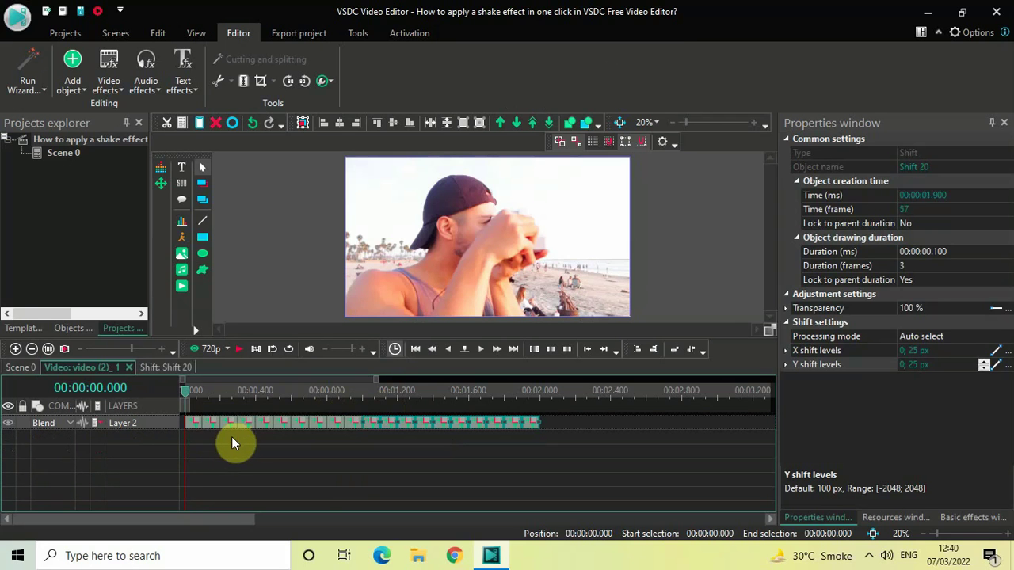
click(224, 450)
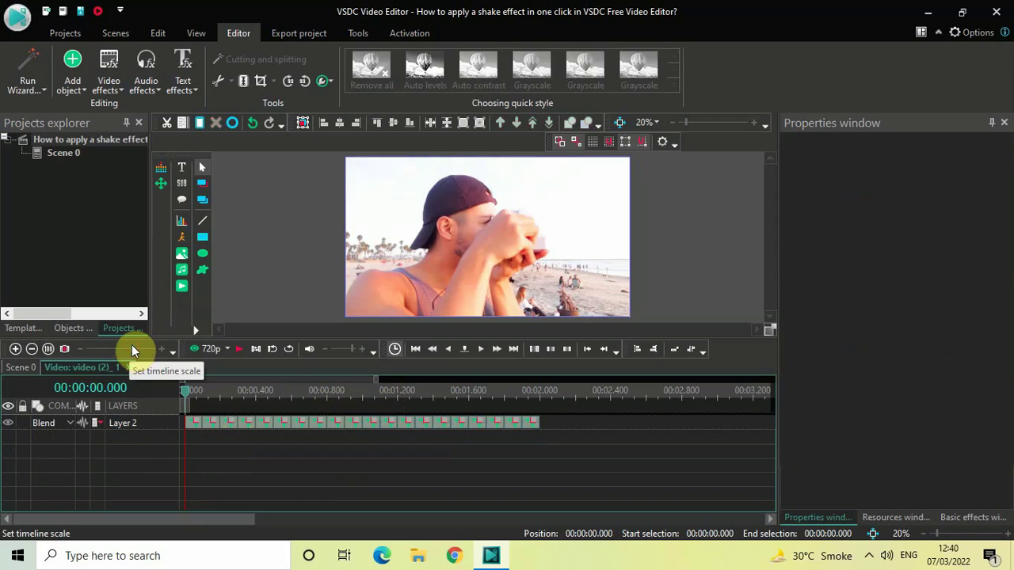
- Show the clip's full length in the timeline and play the shake effect from the start, pausing past the last Shift effect
drag(130, 346, 83, 347)
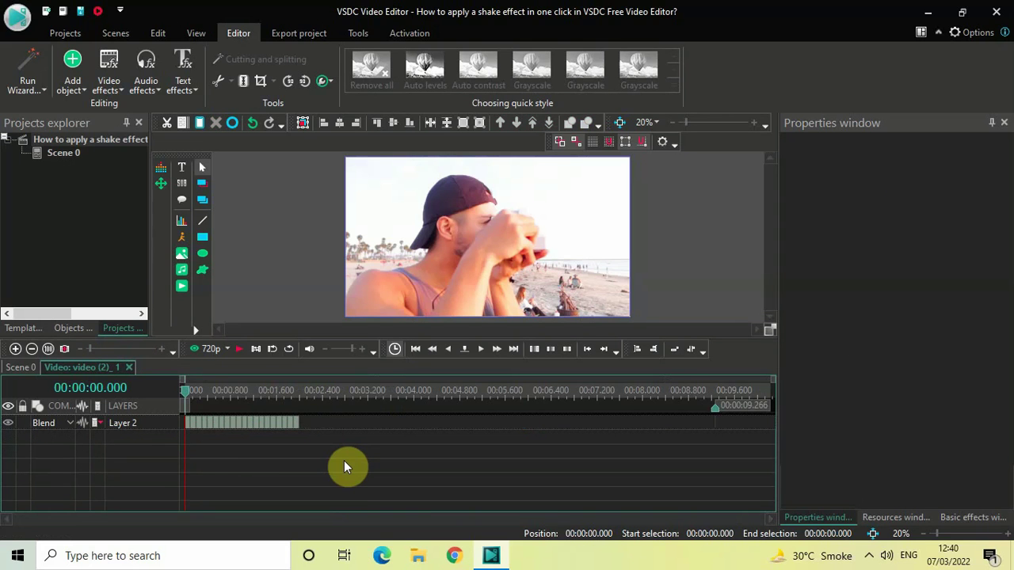
key(space)
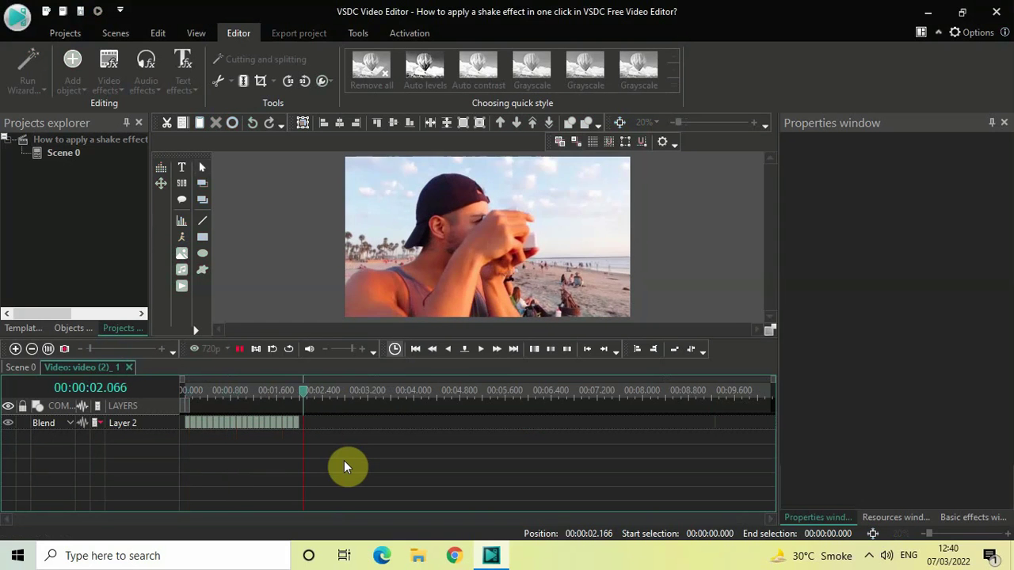
key(space)
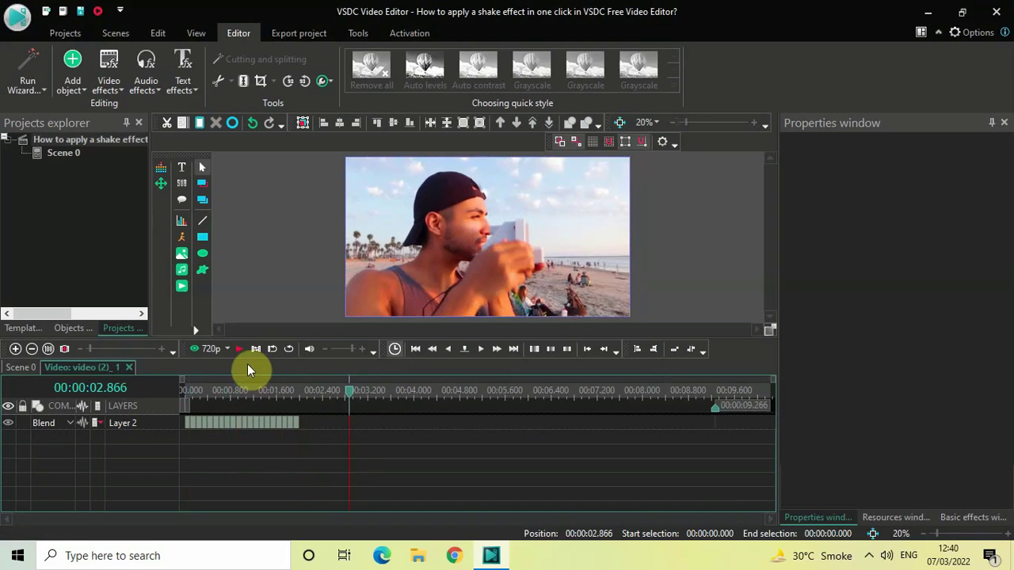
- Set the preview quality to 240p and replay the shake effect from the start, then return the playhead to 00:00:00.000
click(225, 349)
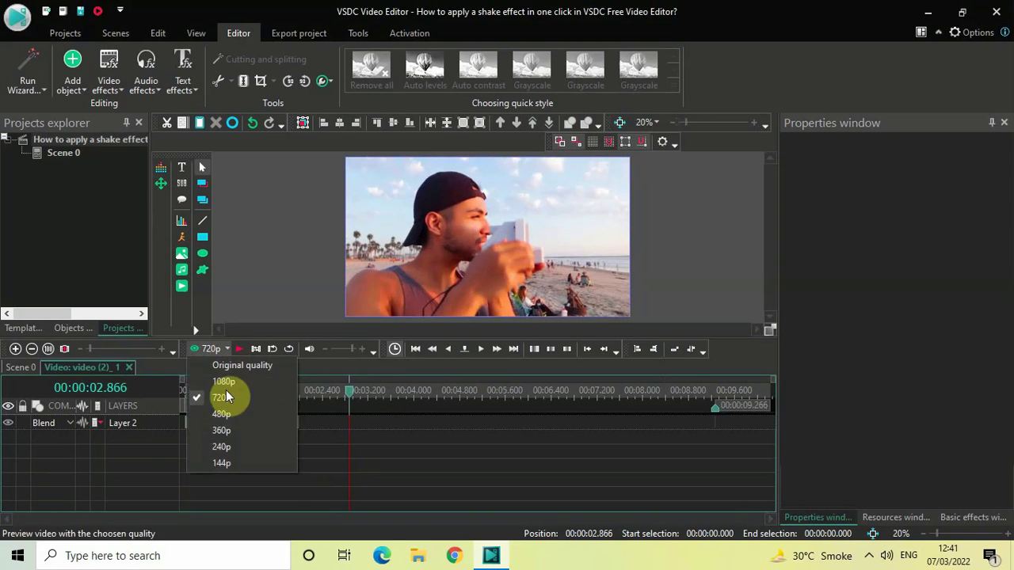
click(225, 446)
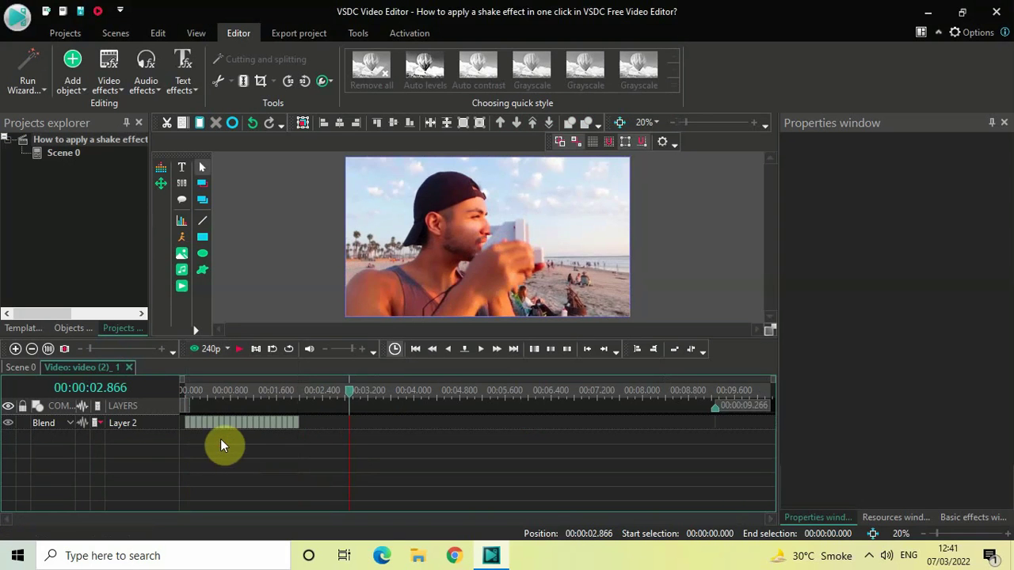
click(182, 389)
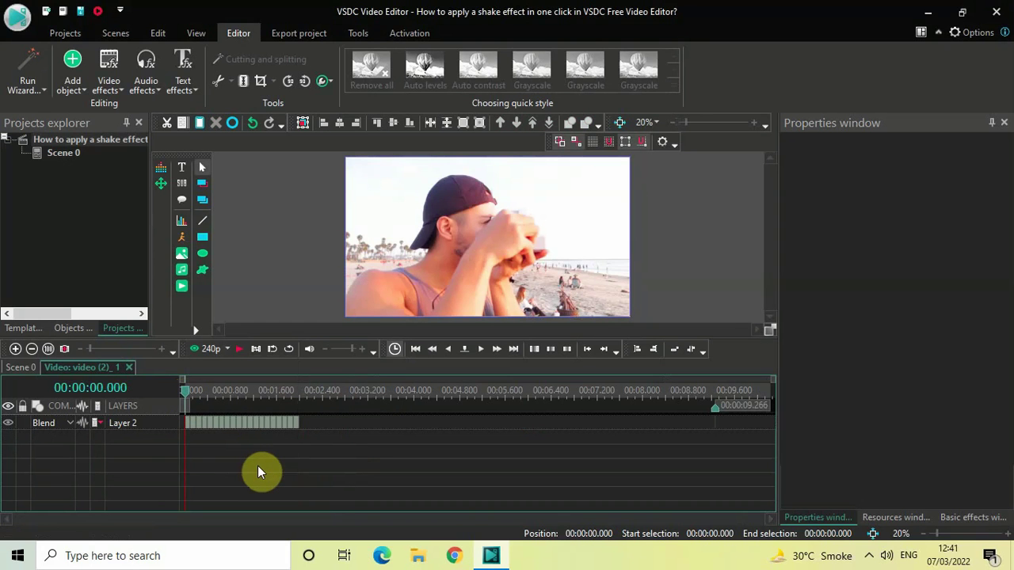
key(space)
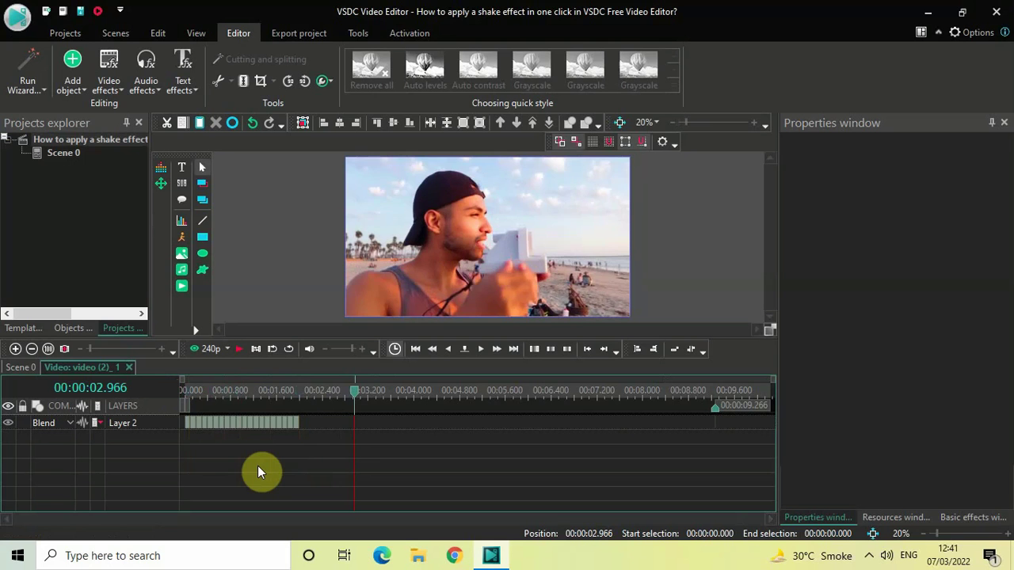
click(183, 391)
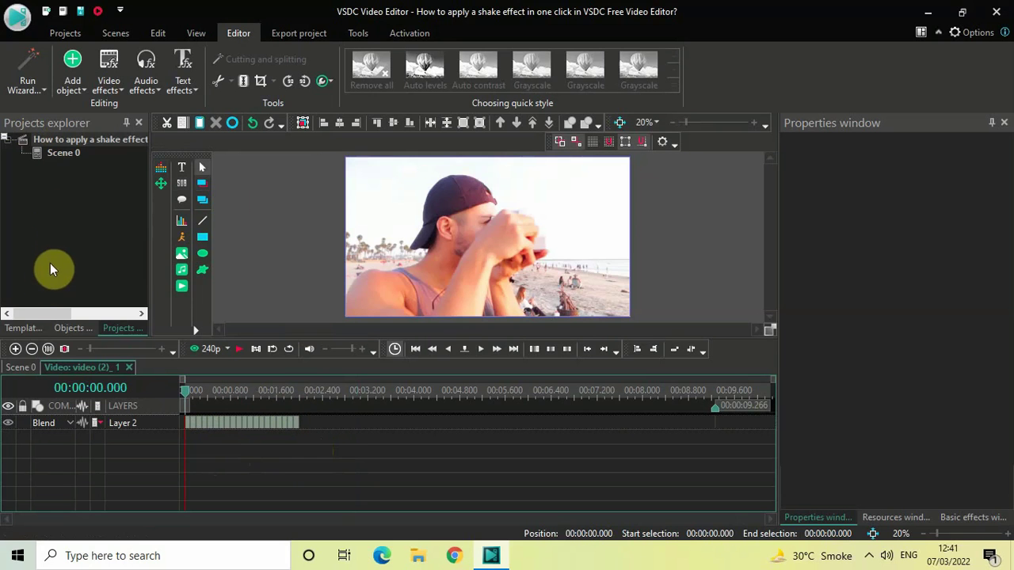
- Show the template library with the Transition collection folder collapsed, and select all the Shift effects on Layer 2
click(19, 333)
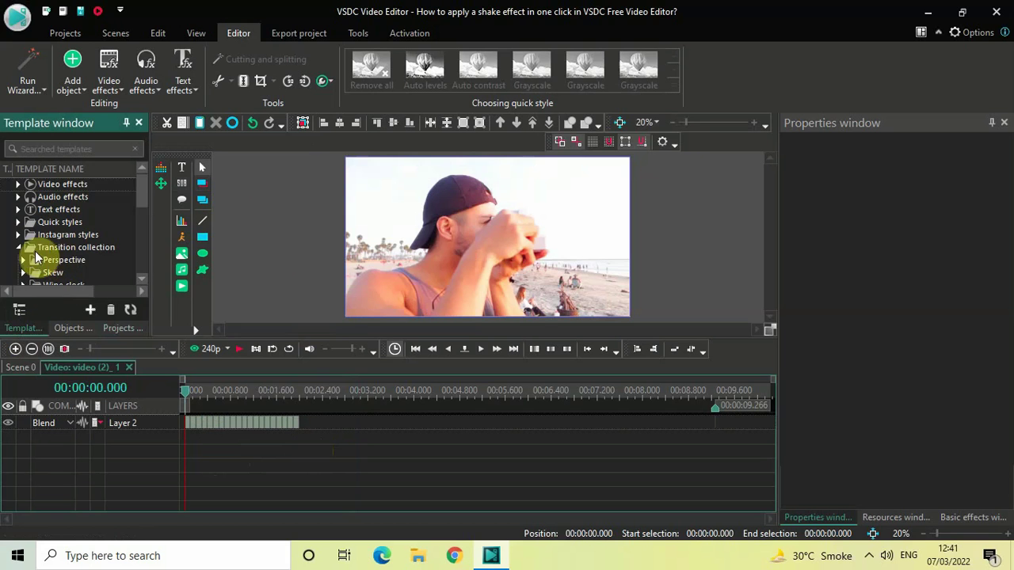
drag(145, 189, 141, 268)
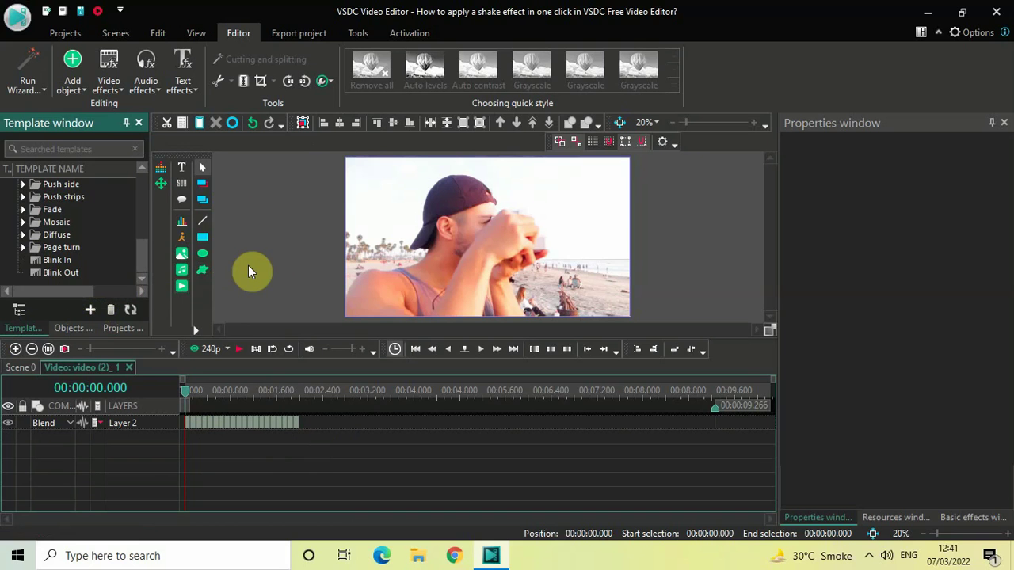
click(233, 125)
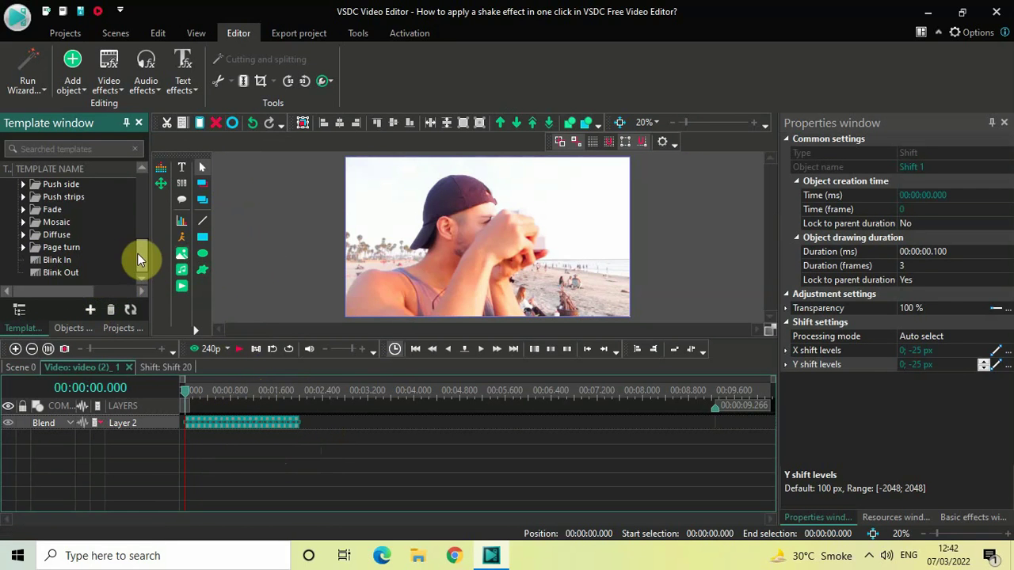
drag(137, 252, 148, 201)
click(21, 210)
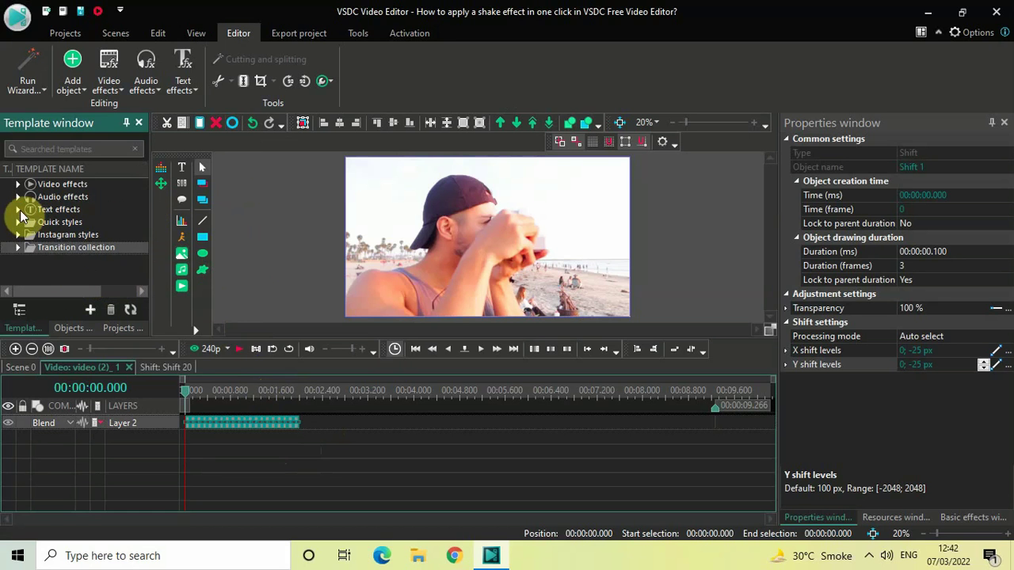
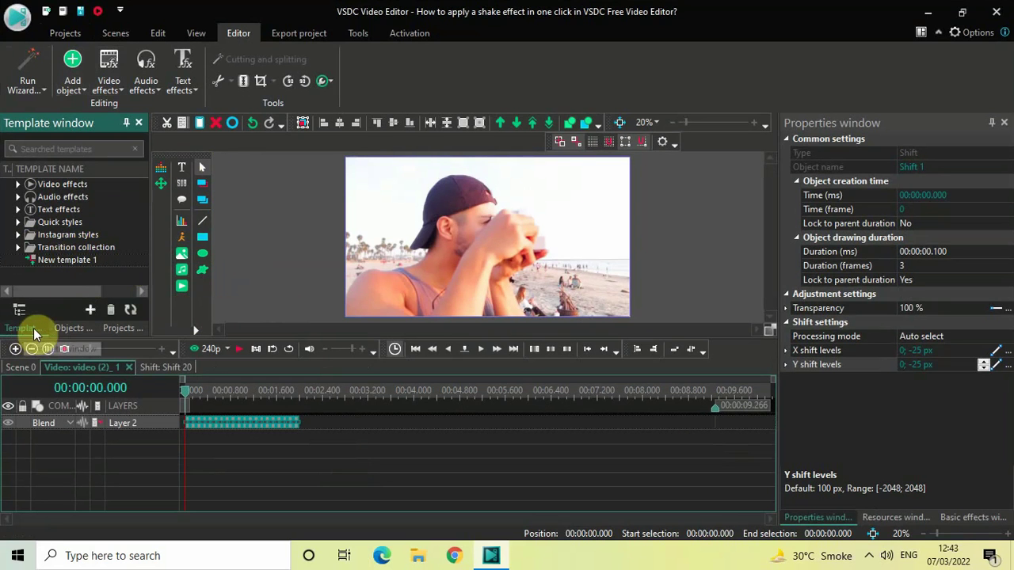
- Close the current project and create a new Full HD 1920x1080 project at 30 fps with the default title
click(119, 328)
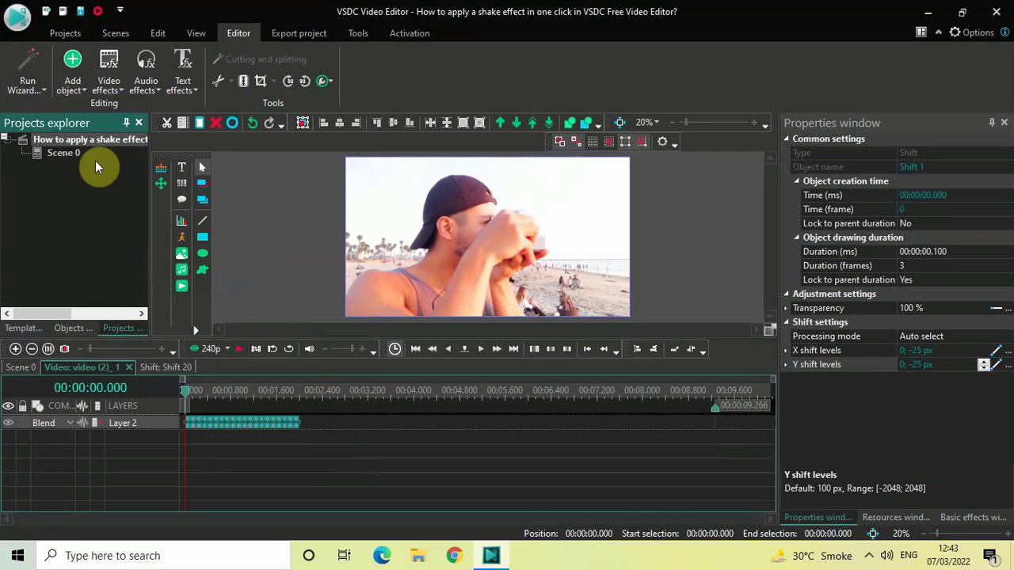
click(18, 13)
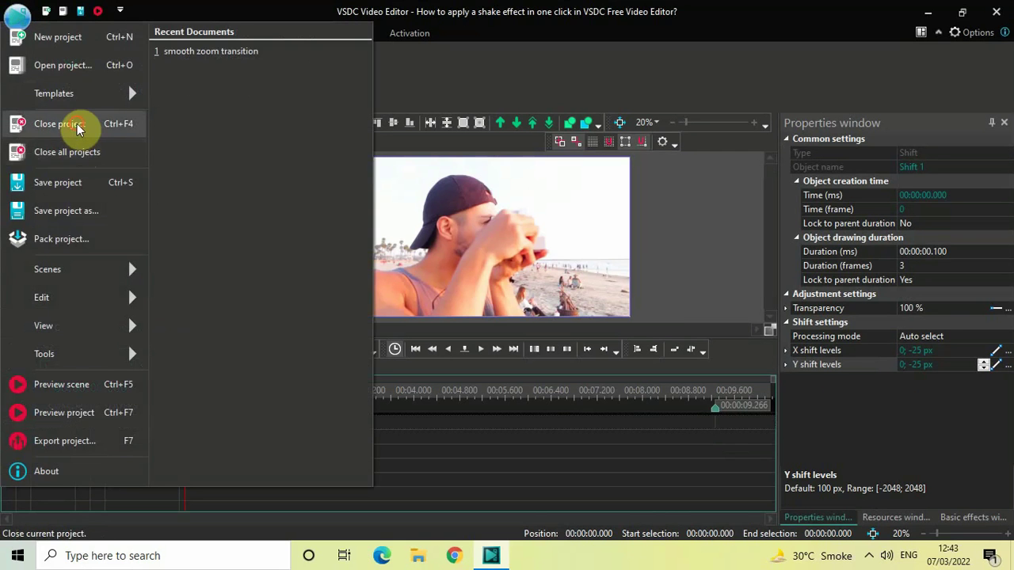
click(77, 125)
click(548, 272)
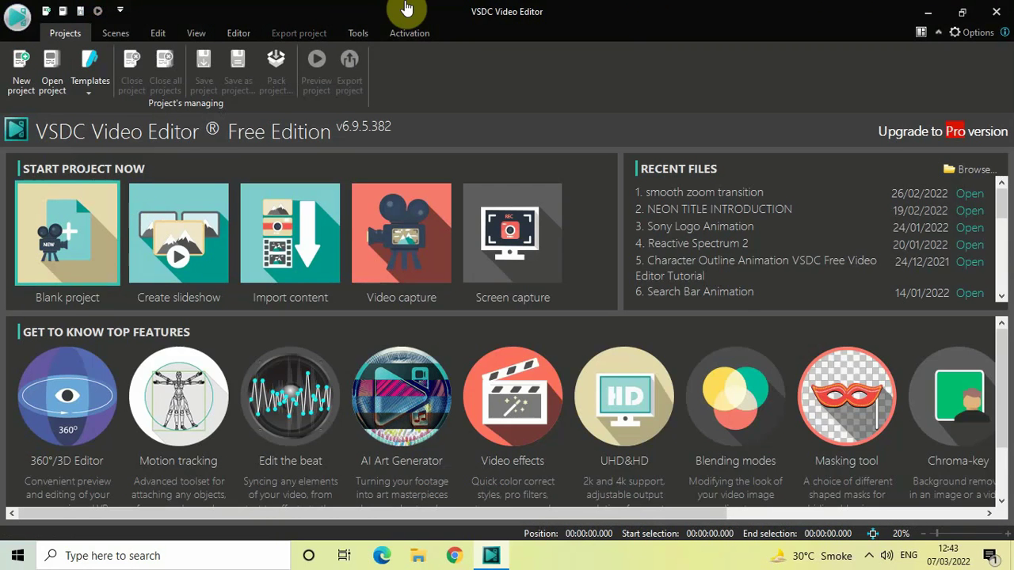
key(ctrl+n)
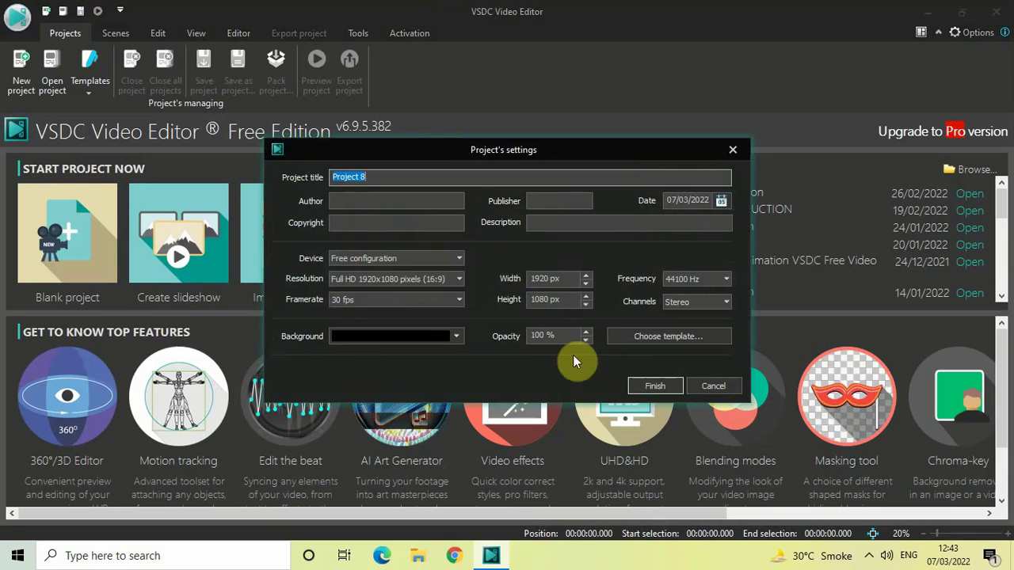
click(649, 386)
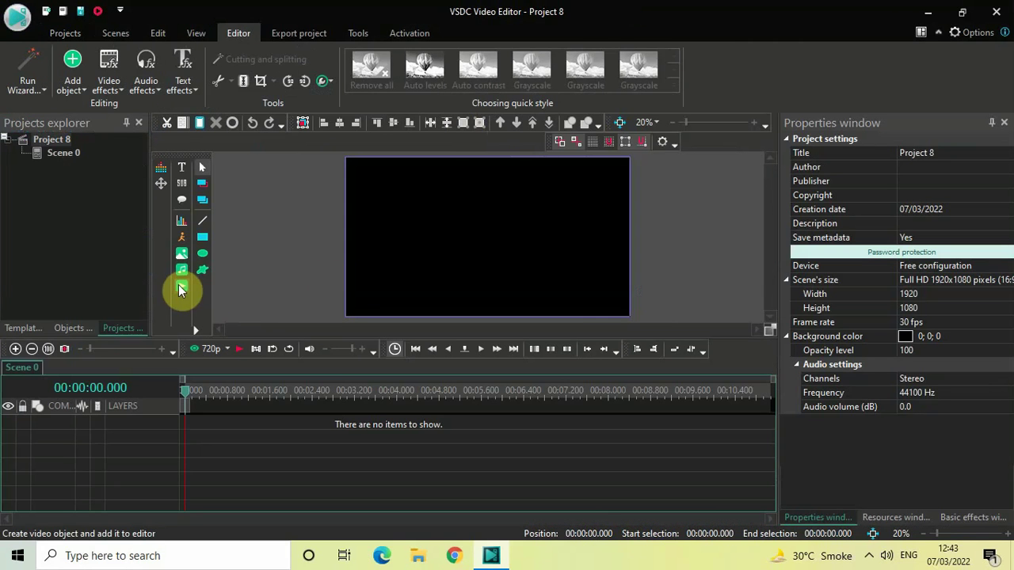
- Add the video file video (2).mp4 from the Downloads folder to the empty scene, starting at 00:00:00.000
click(179, 285)
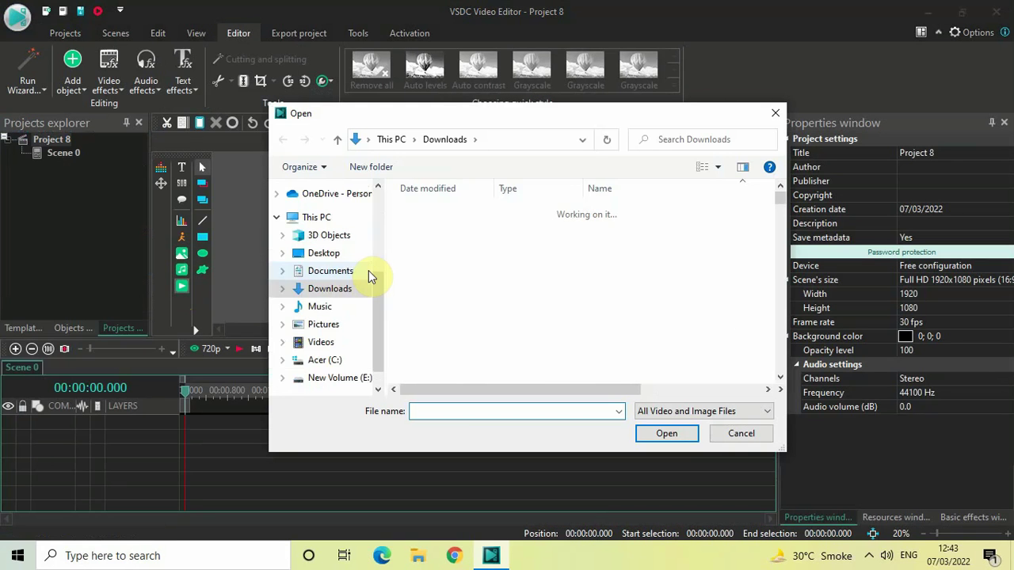
text(vide)
key(Down)
key(Down)
key(Return)
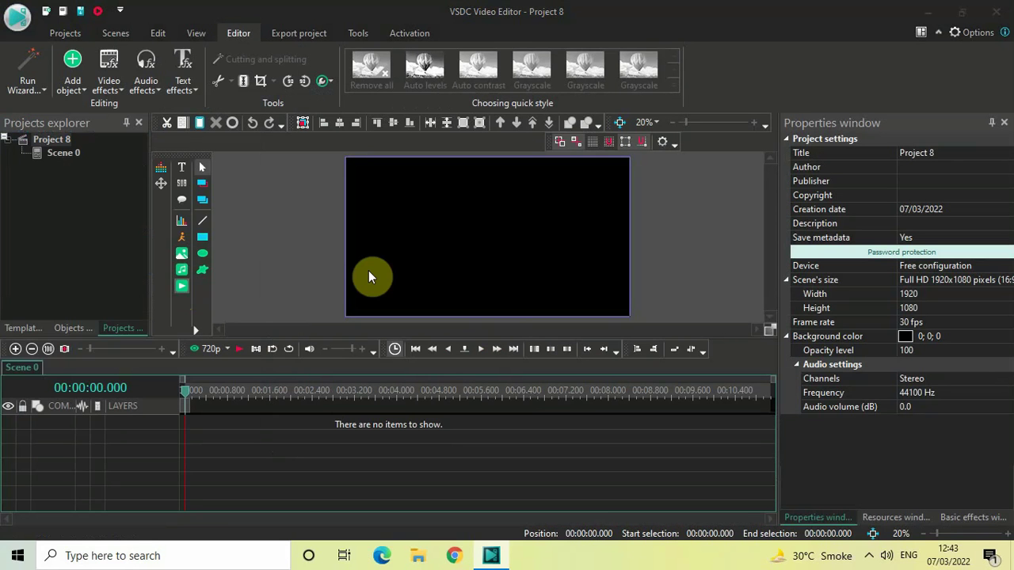
key(Return)
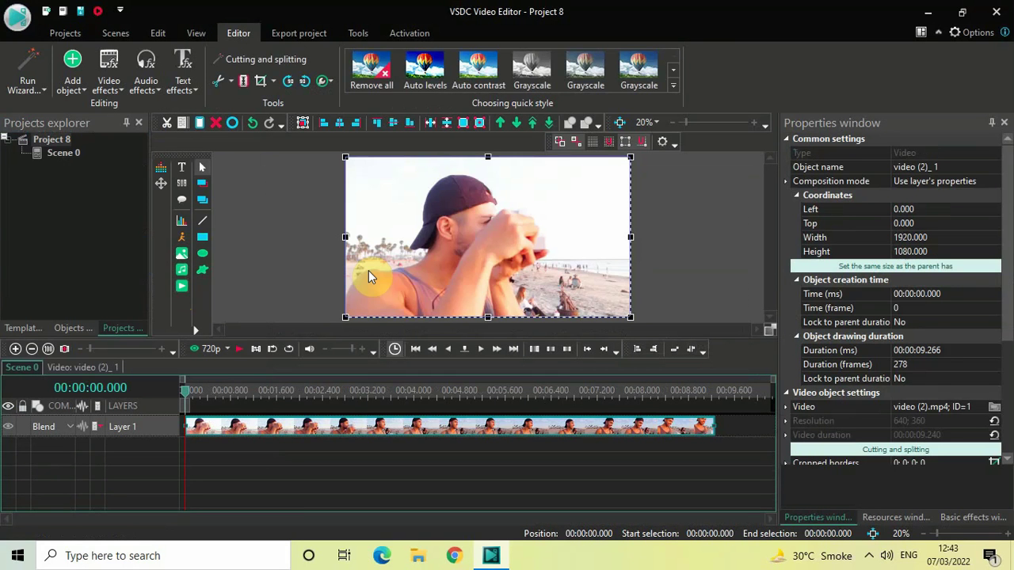
- Apply the saved template New template 1 at the start of the clip's own timeline and play the shake, pausing past the last effect
mouse_move(322, 434)
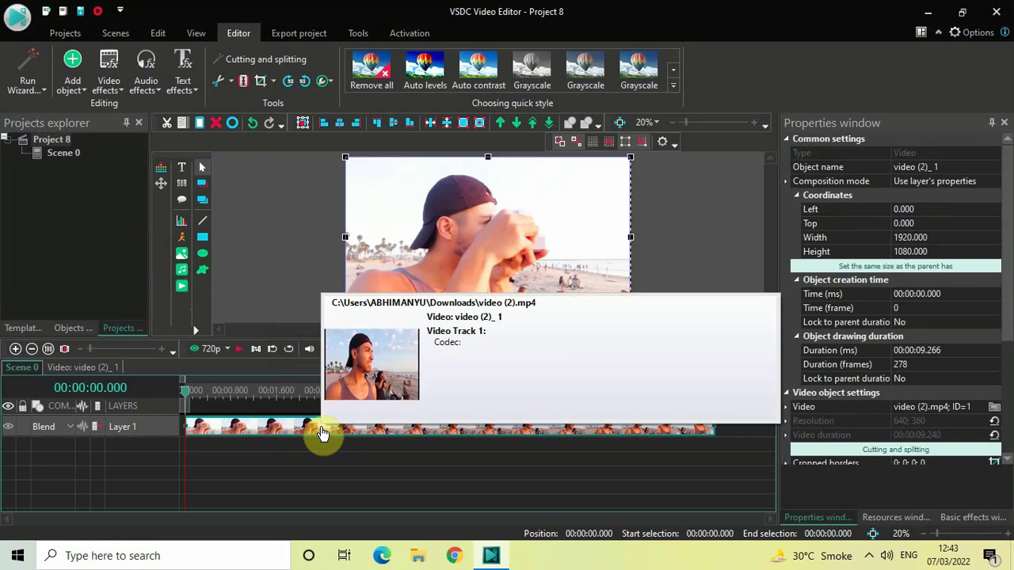
double_click(322, 432)
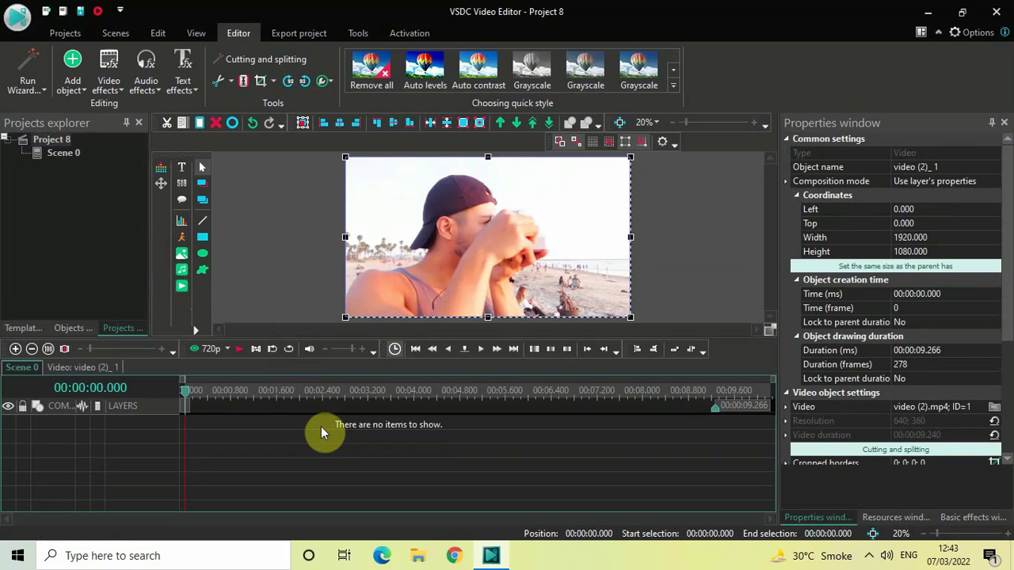
click(17, 331)
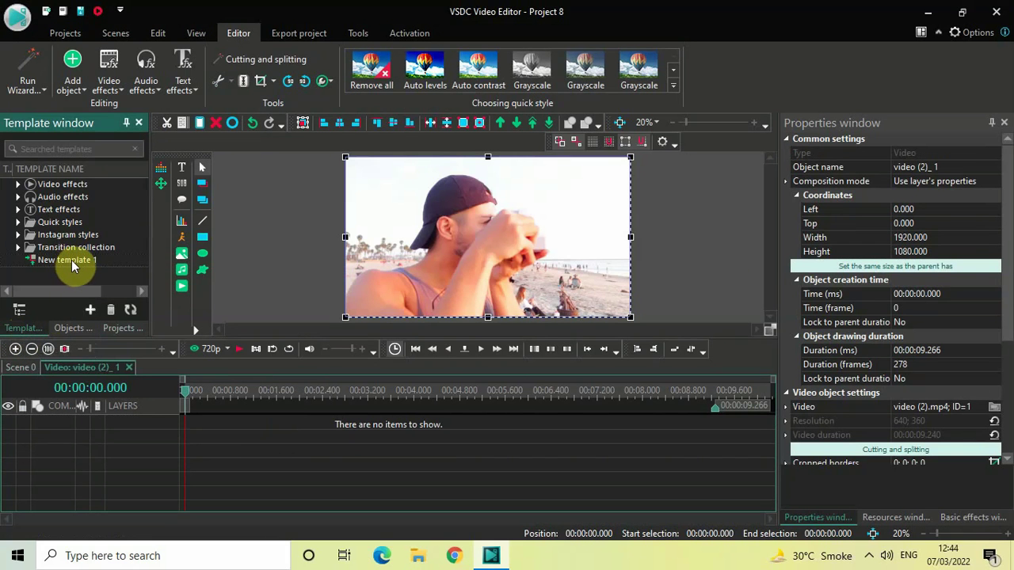
drag(71, 265, 218, 431)
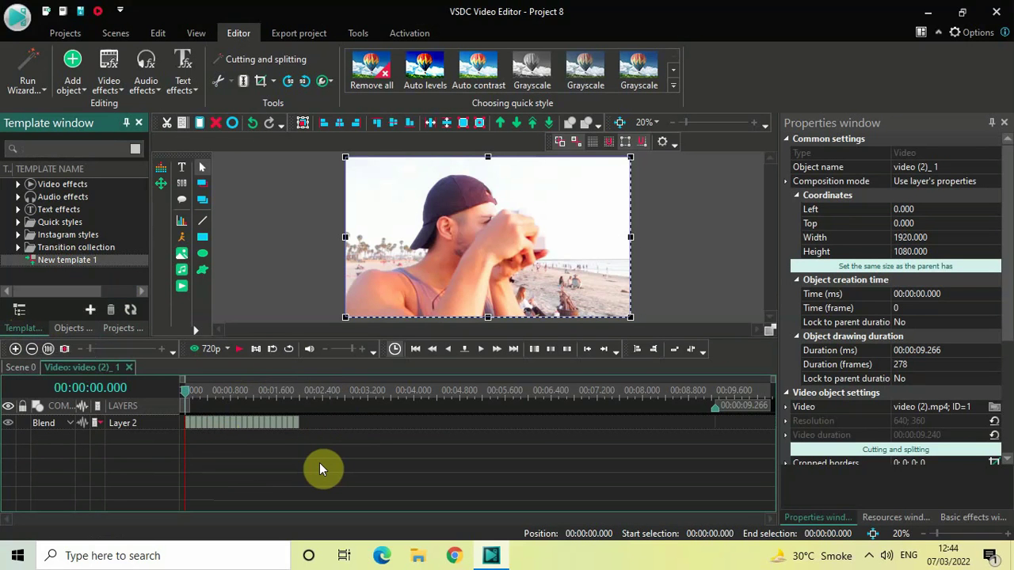
key(space)
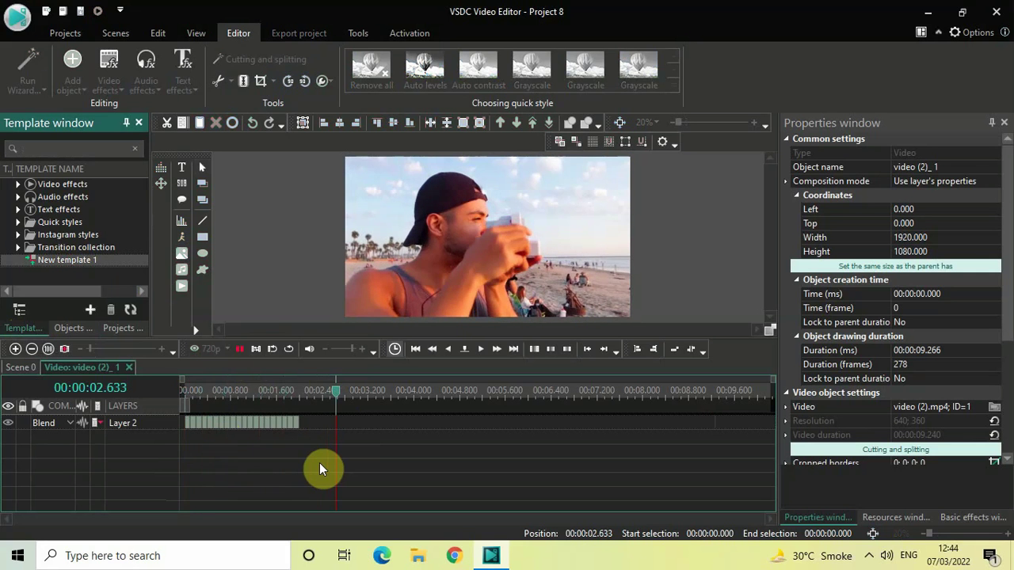
key(space)
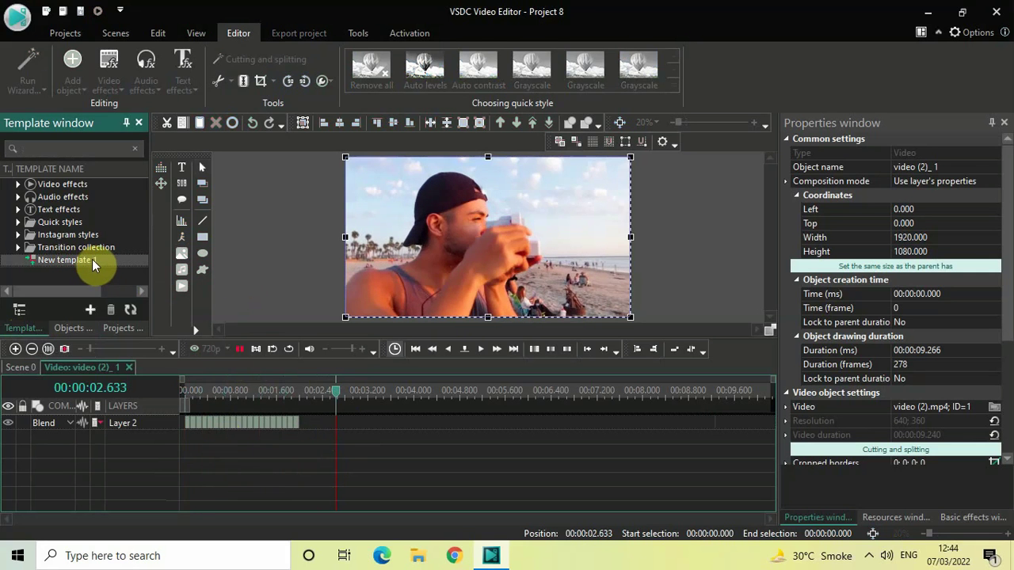
- Rename the template New template 1 as Shake Effect
click(79, 260)
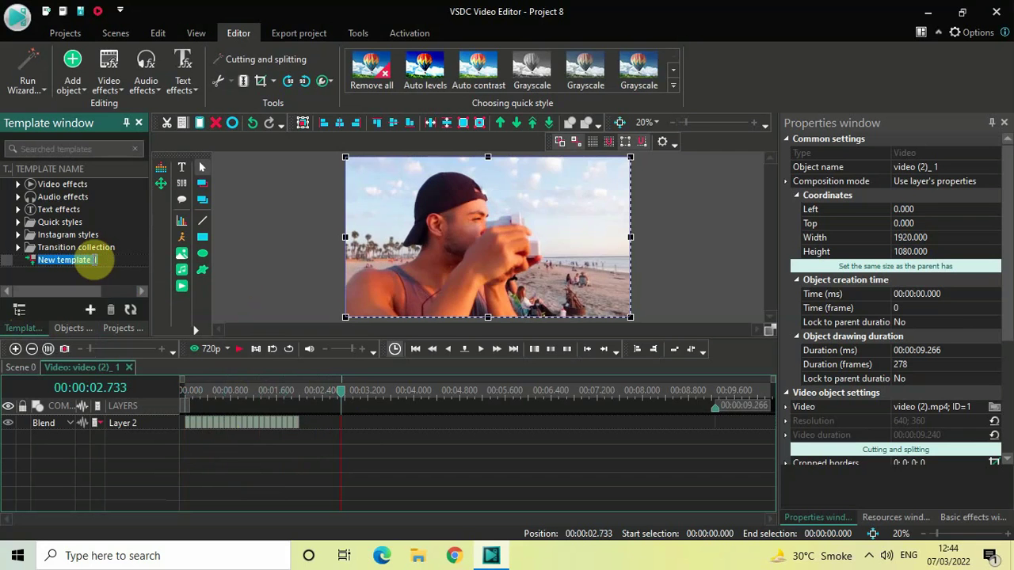
key(BackSpace)
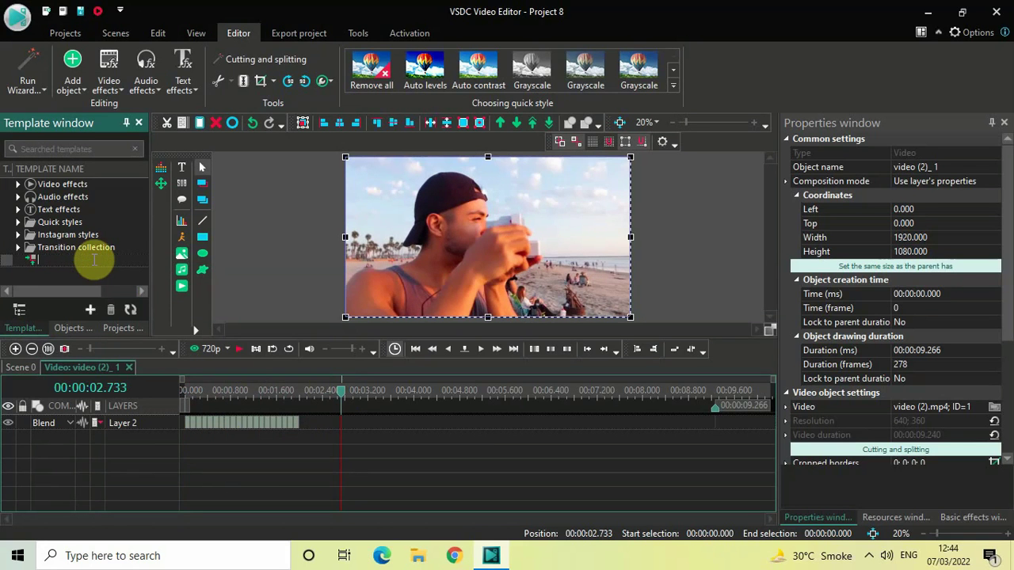
text(Shake Effect)
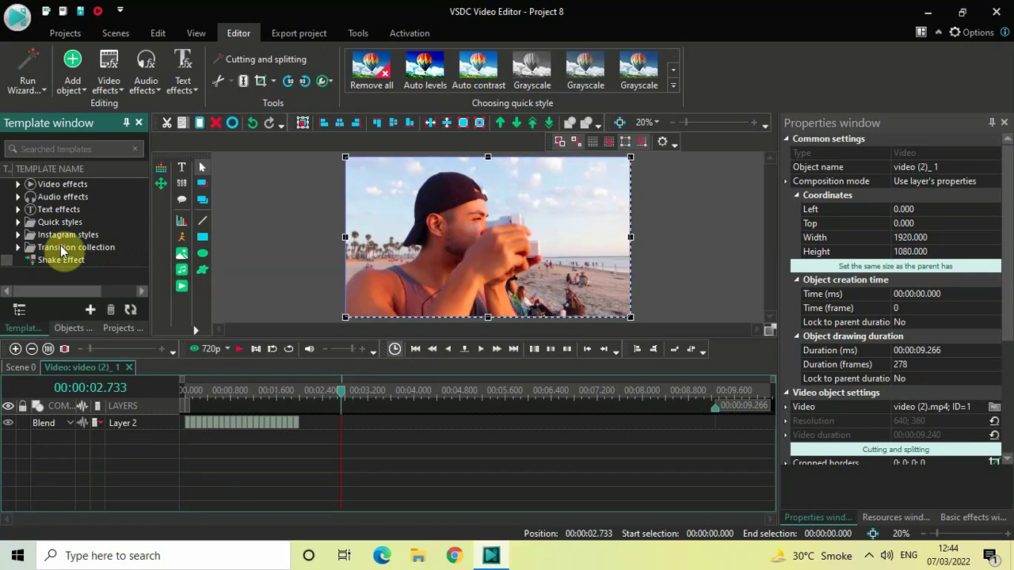
click(99, 293)
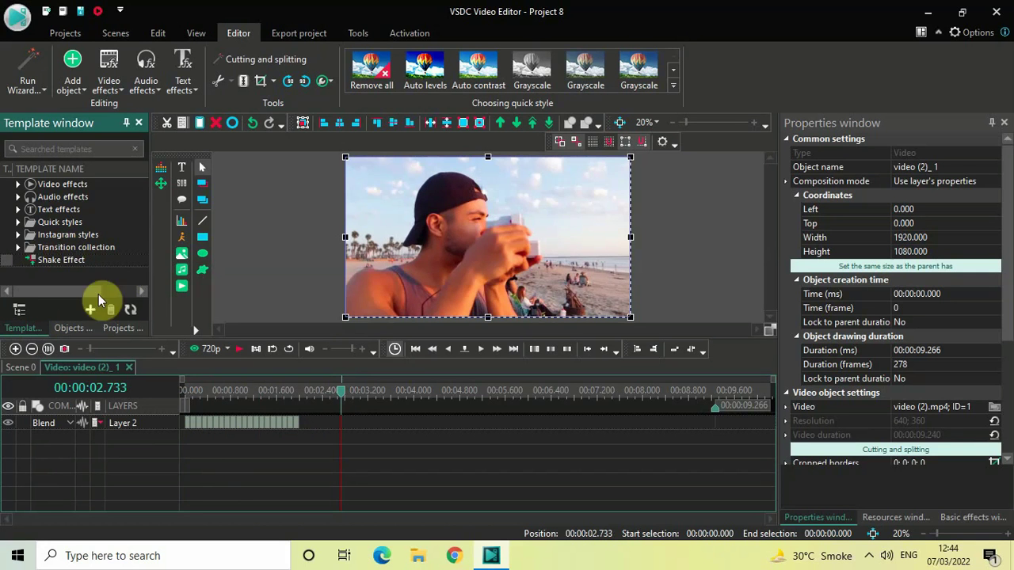
click(205, 434)
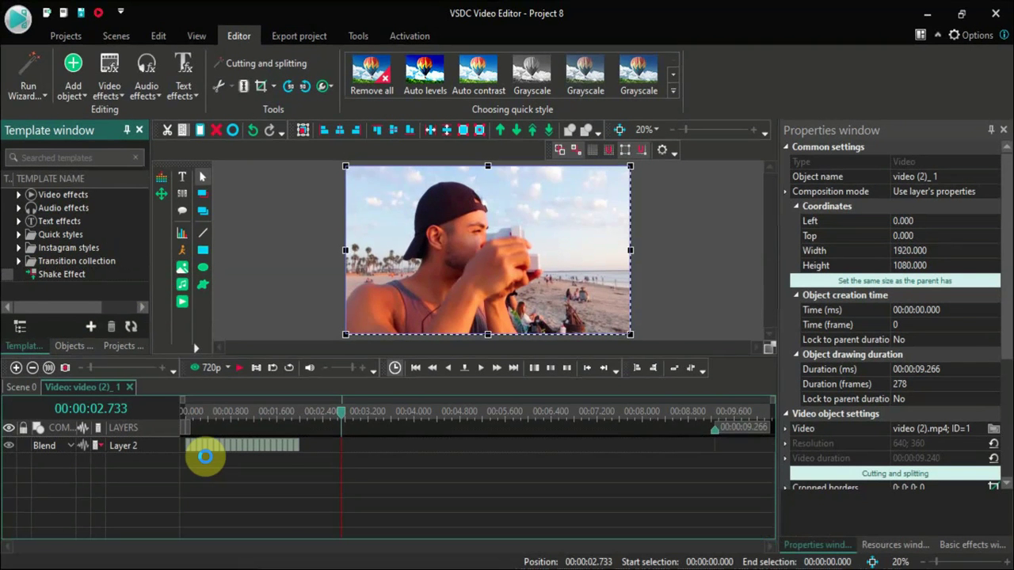